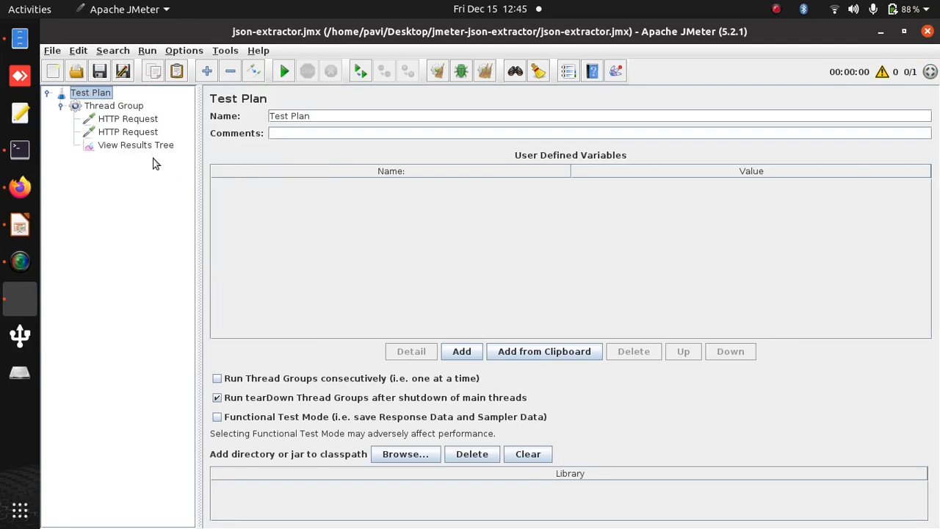
Step: Show the first HTTP Request's response from the View Results Tree in the JSON Path Tester
left_click(150, 146)
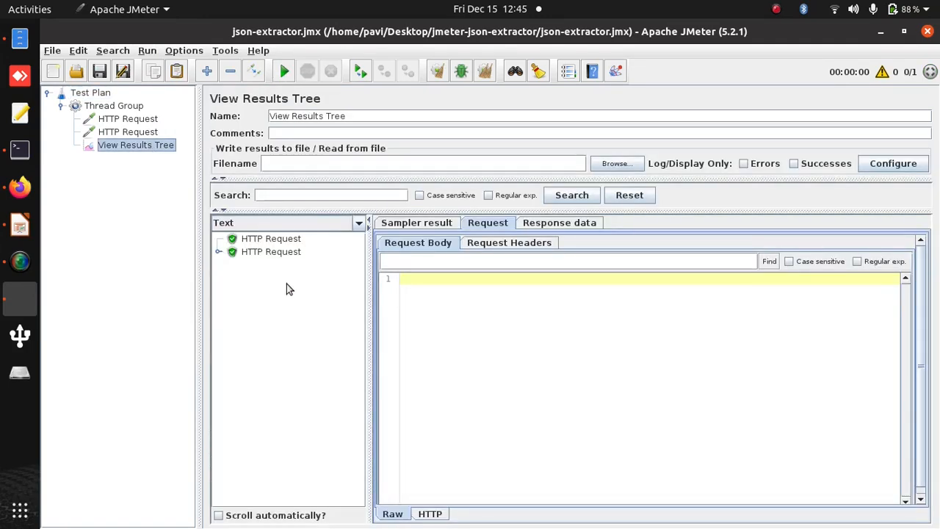
left_click(280, 239)
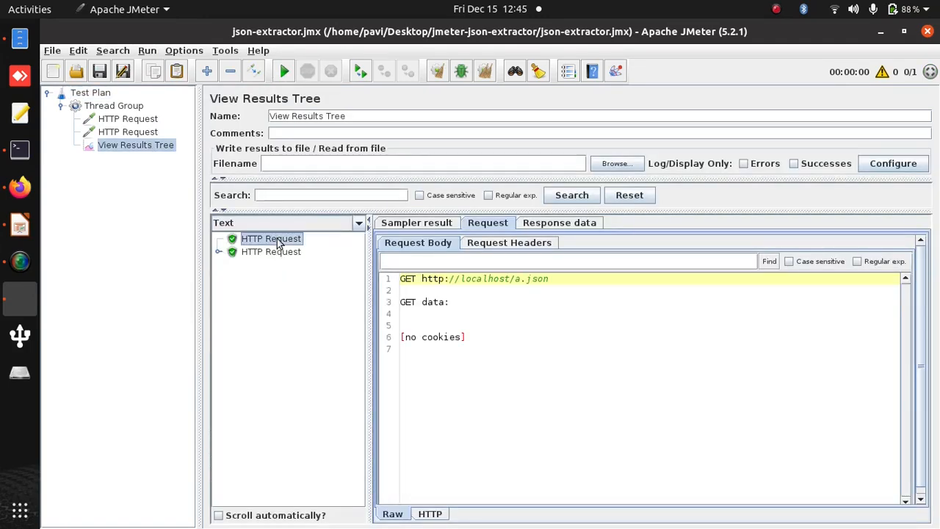
left_click(576, 227)
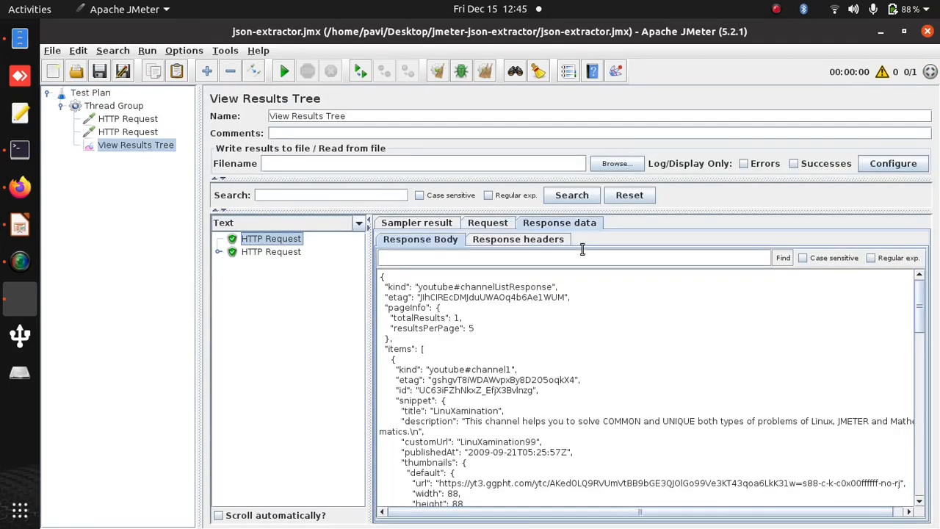
left_click(359, 222)
left_click(253, 296)
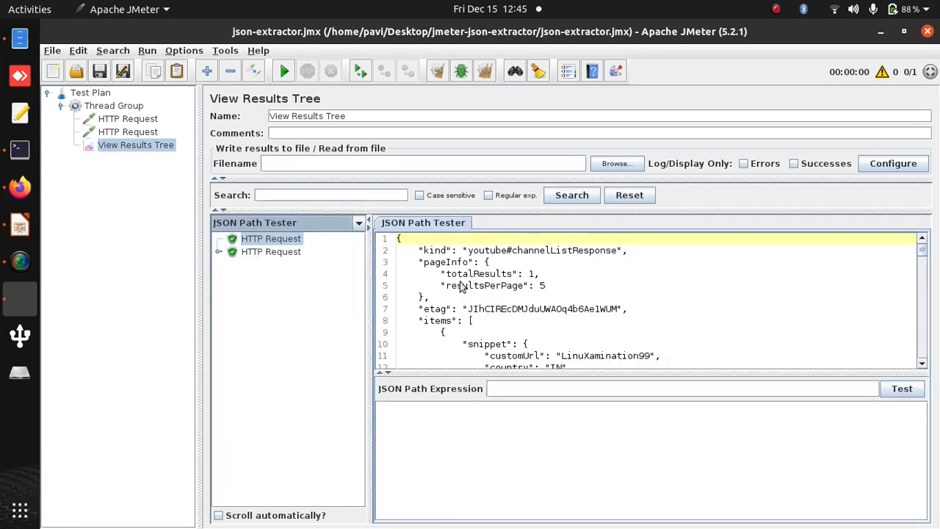
Step: Test the JSON path expression $.kind and compare the result with the kind value in the response
left_click(539, 390)
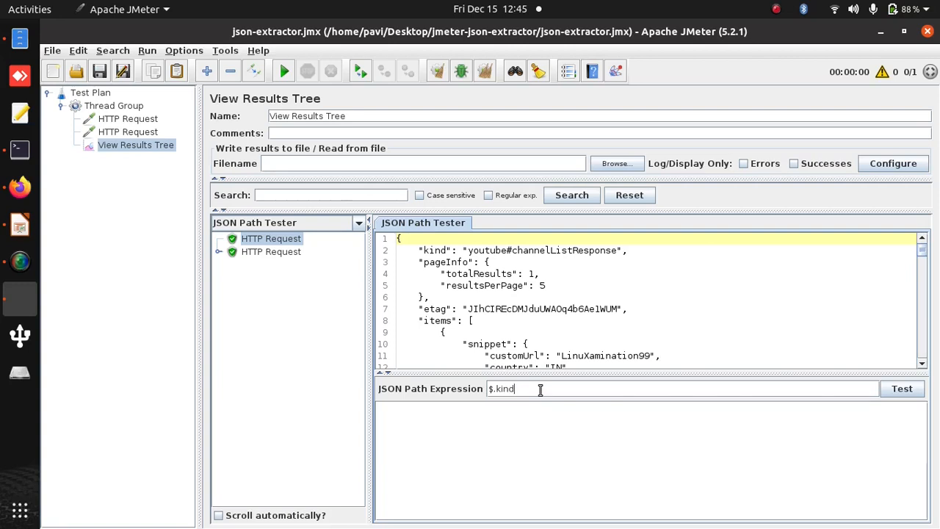
left_click(889, 389)
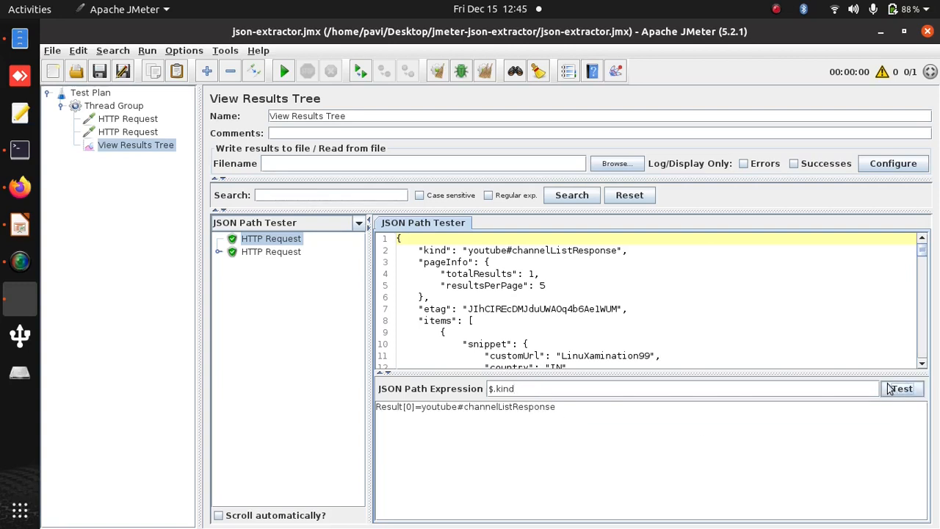
left_click(509, 252)
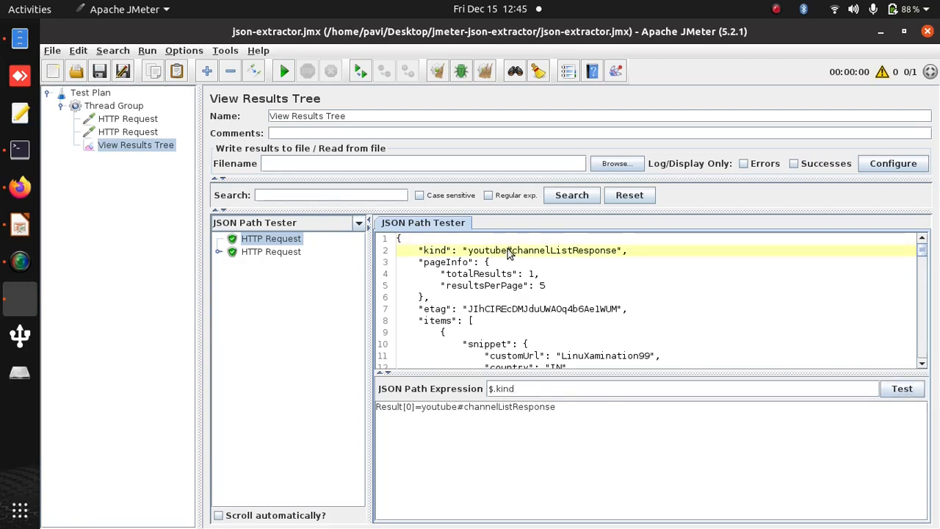
left_click_drag(468, 250, 614, 250)
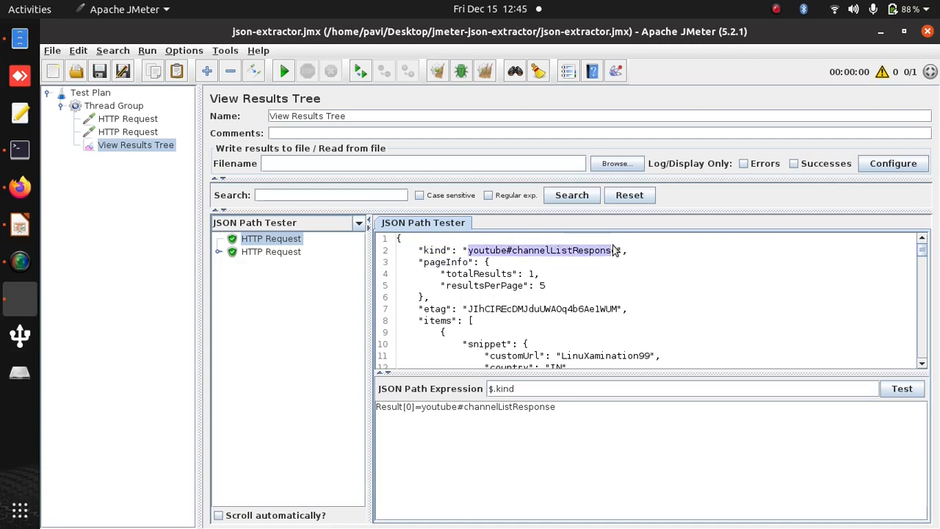
Step: Copy the pageInfo key from the response and test the JSON path expression $.pageInfo
left_click(449, 267)
double_click(449, 267)
key("ctrl+c")
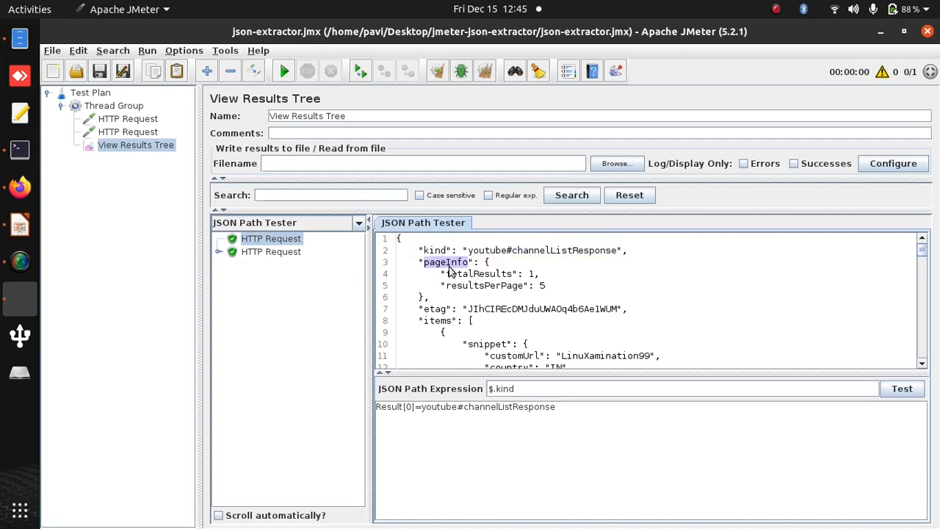
double_click(506, 389)
key("ctrl+v")
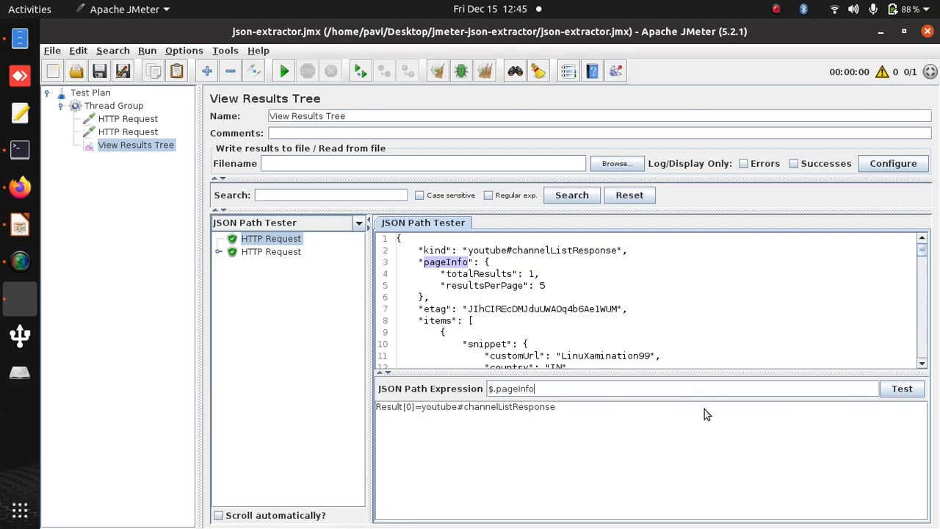
left_click(904, 388)
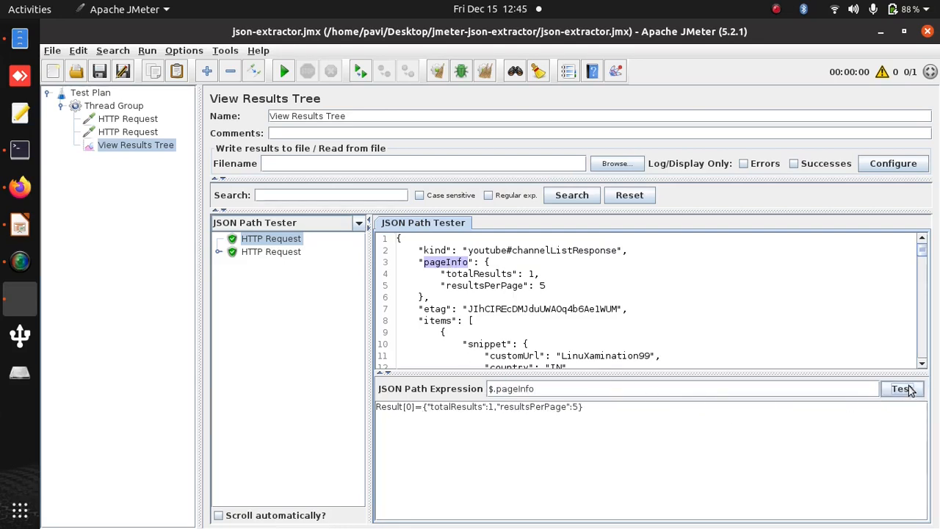
Step: Extend the expression with the copied totalResults key and test $.pageInfo.totalResults
double_click(464, 273)
key("ctrl+c")
left_click(580, 390)
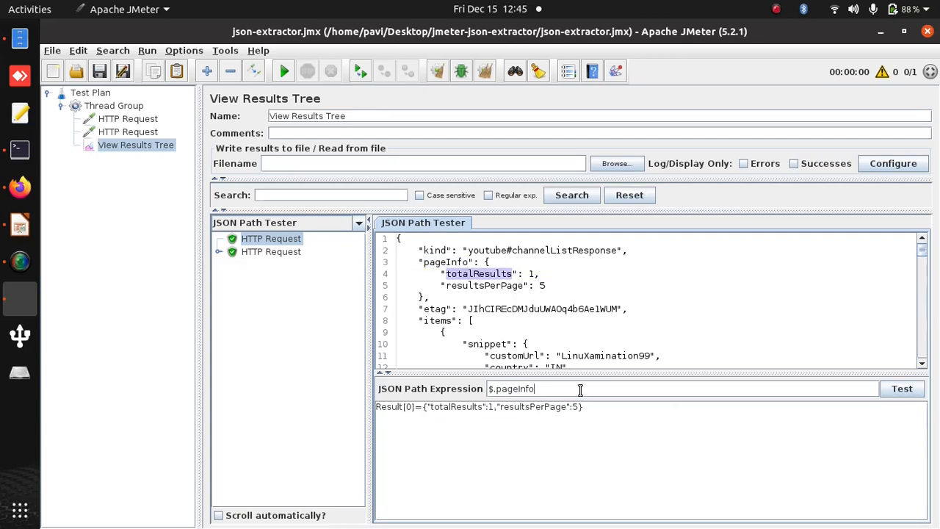
type(".")
key("ctrl+v")
left_click(909, 391)
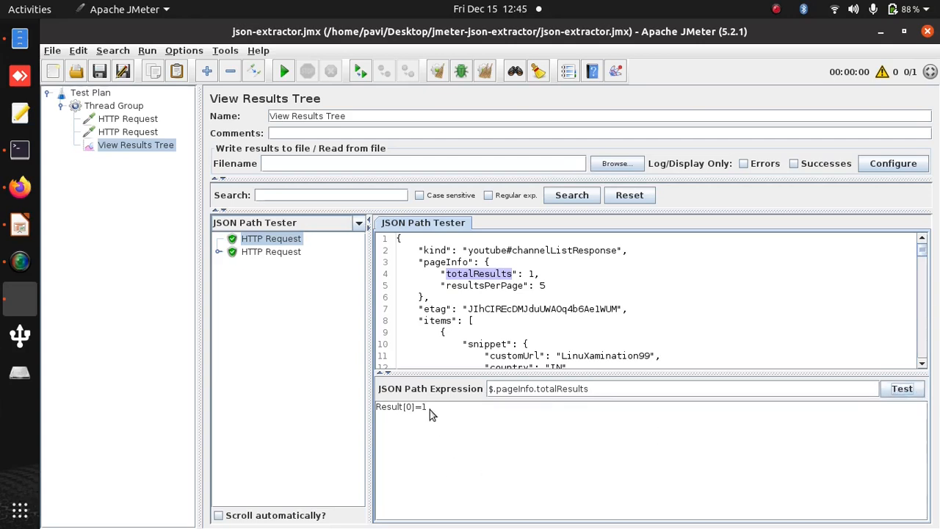
Step: Replace the path after the root with items and test the expression $.items
double_click(440, 320)
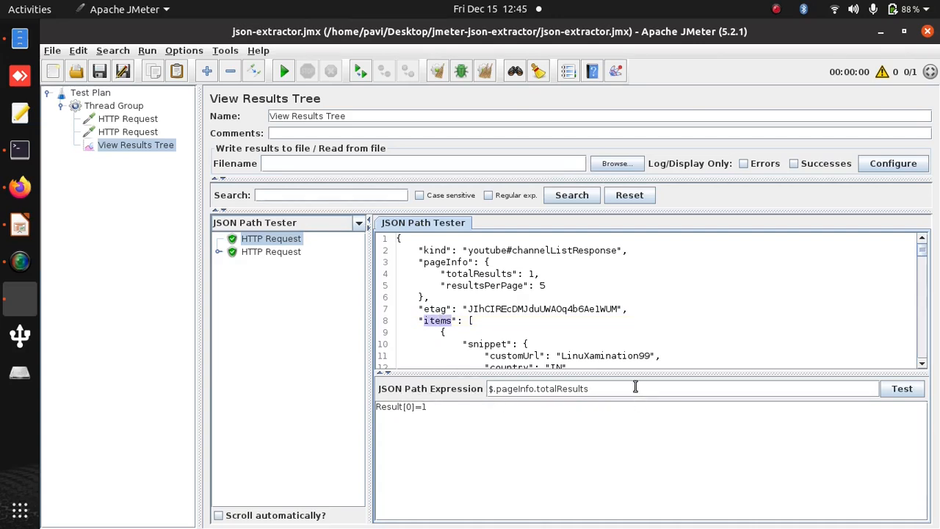
left_click_drag(635, 387, 495, 388)
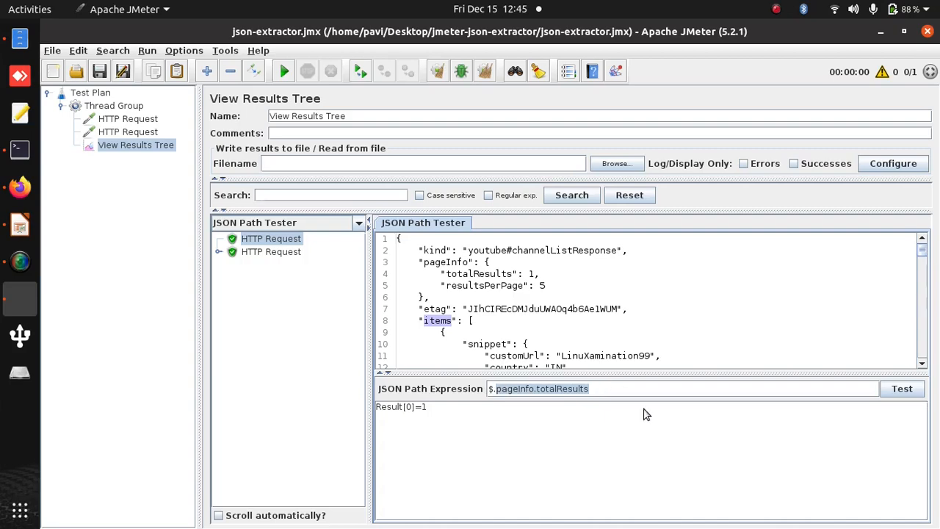
type("items")
left_click(901, 388)
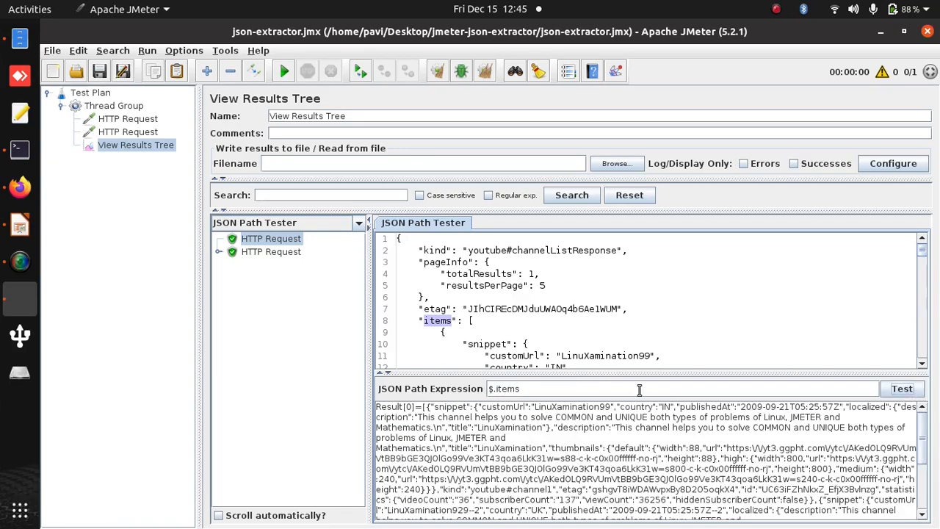
Step: Extend the expression to every snippet under items and test $.items..snippet
left_click(582, 356)
double_click(582, 355)
left_click(556, 386)
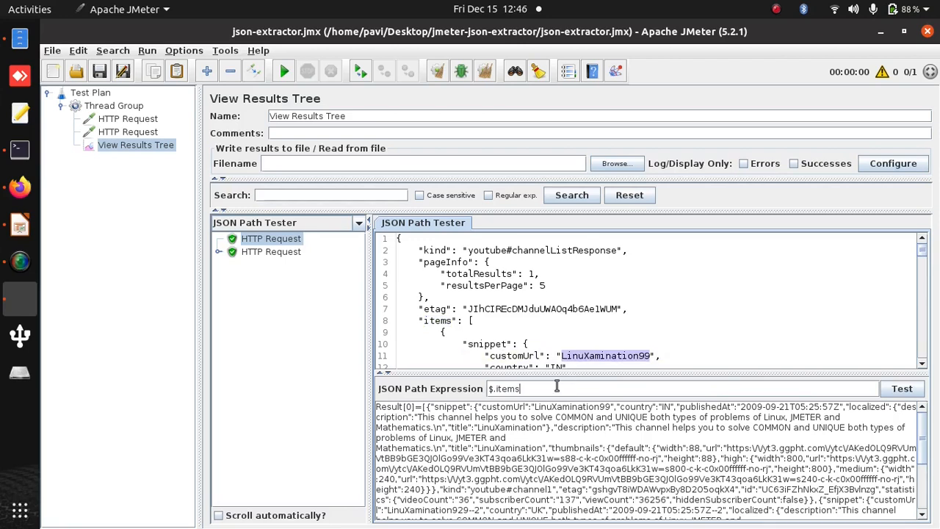
type("..snippet")
left_click(902, 388)
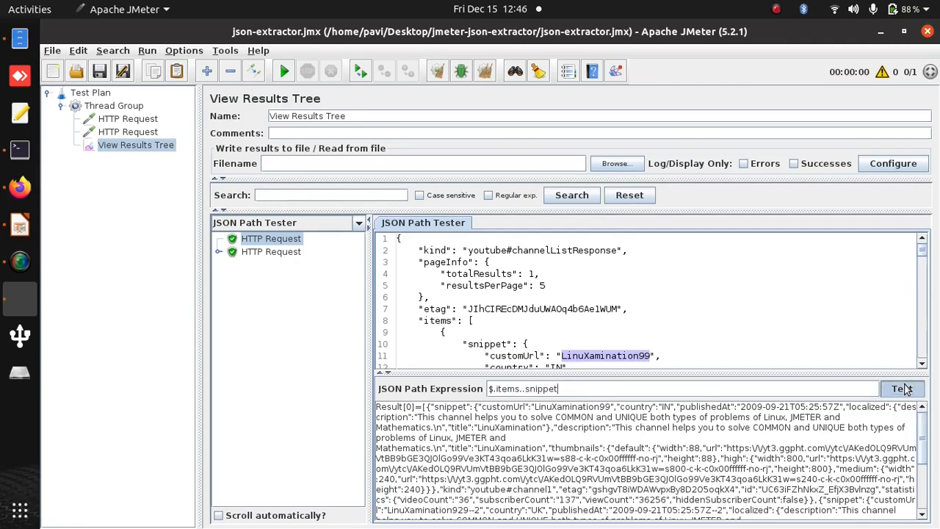
Step: Append the customUrl key copied from the response and test $.items..snippet.customUrl
double_click(514, 355)
key("ctrl+c")
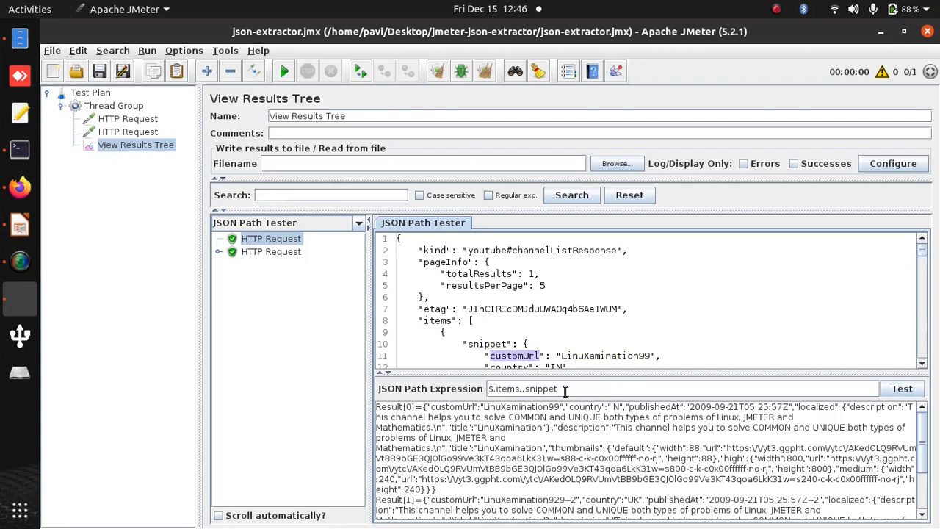
type(".")
key("ctrl+v")
left_click(910, 389)
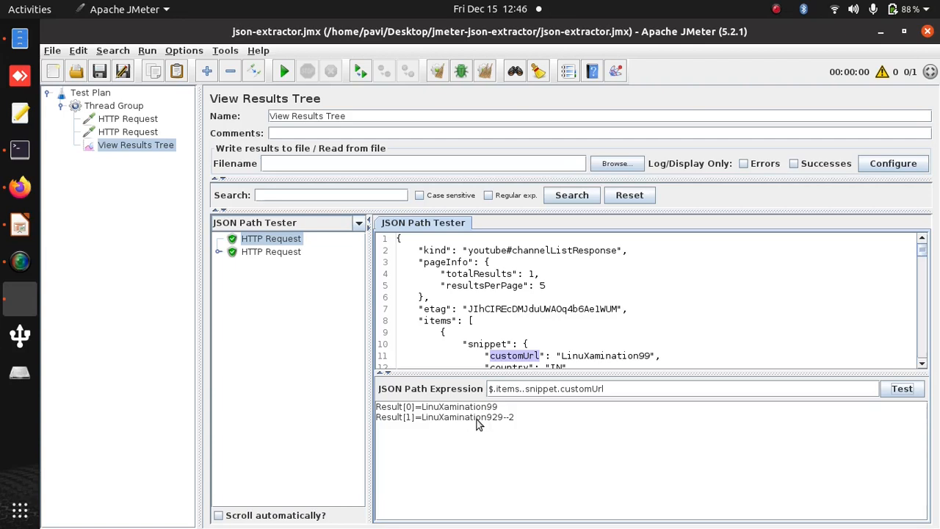
Step: Rewrite the expression with an array wildcard as $.items.[*].snippet.customUrl and test it
left_click(527, 388)
key("BackSpace")
type("[]")
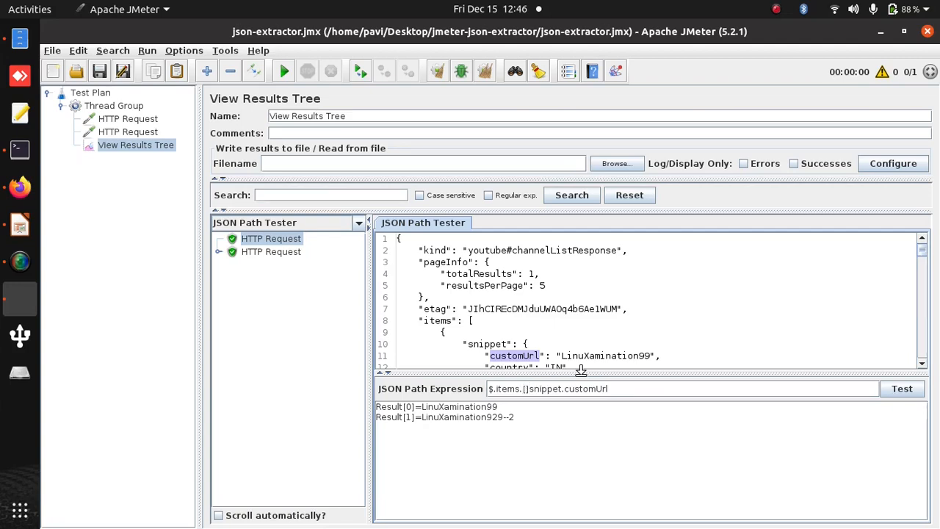
type("*")
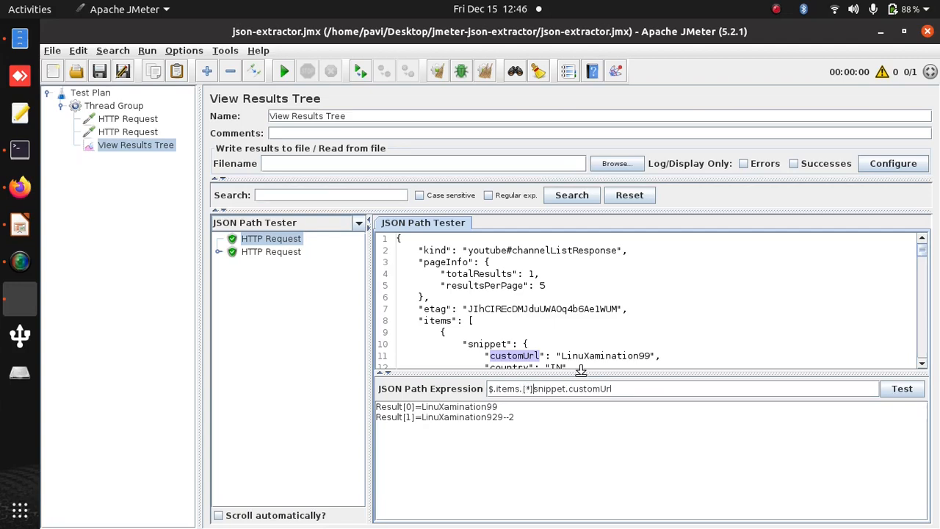
type(".")
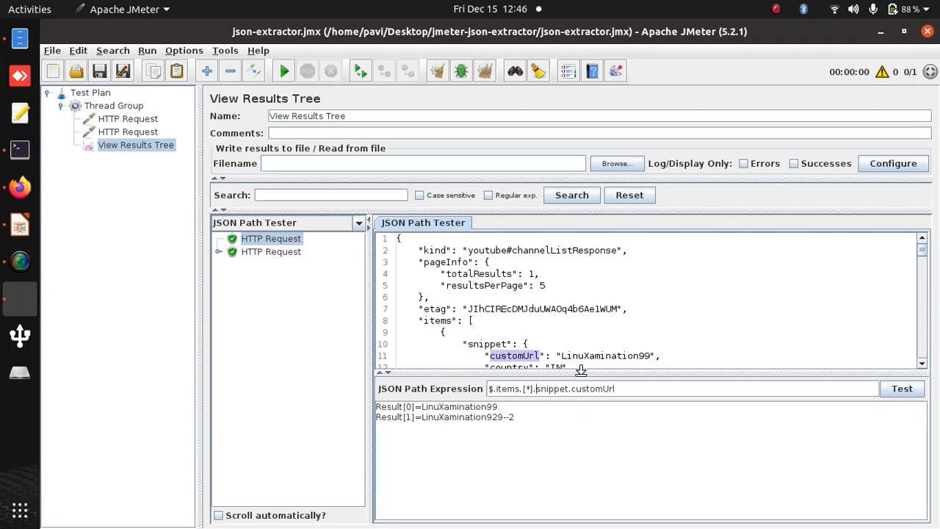
left_click(902, 390)
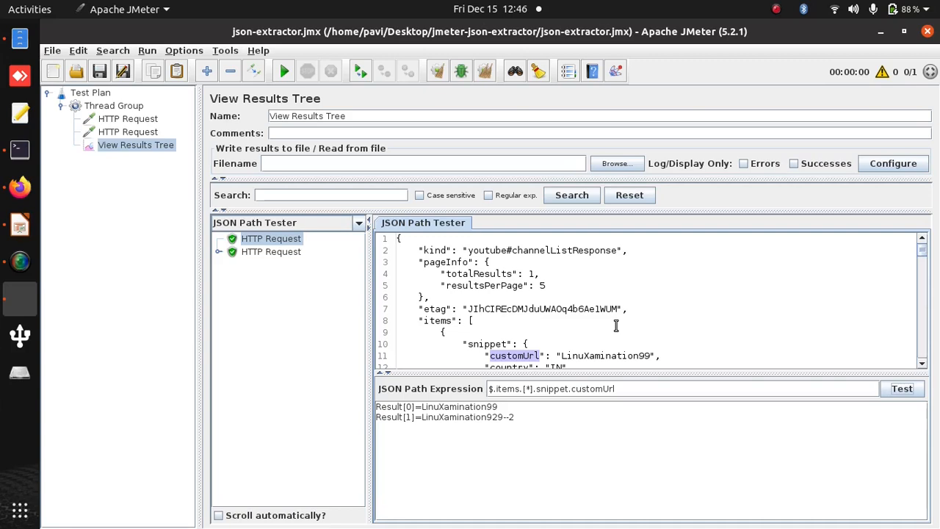
Step: Replace customUrl with the country key copied from the response and test $.items.[*].snippet.country
scroll(616, 325, "down", 1)
double_click(509, 333)
key("ctrl+c")
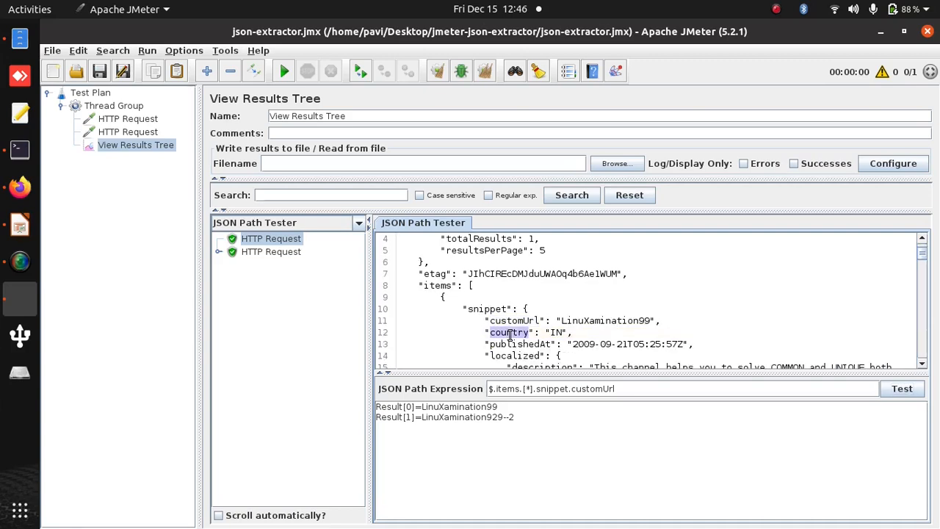
double_click(572, 388)
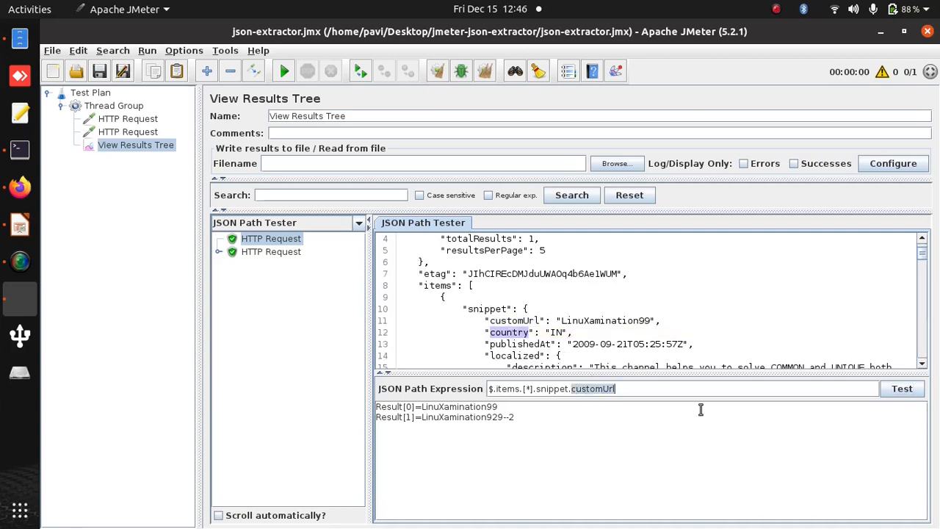
key("ctrl+v")
left_click(903, 389)
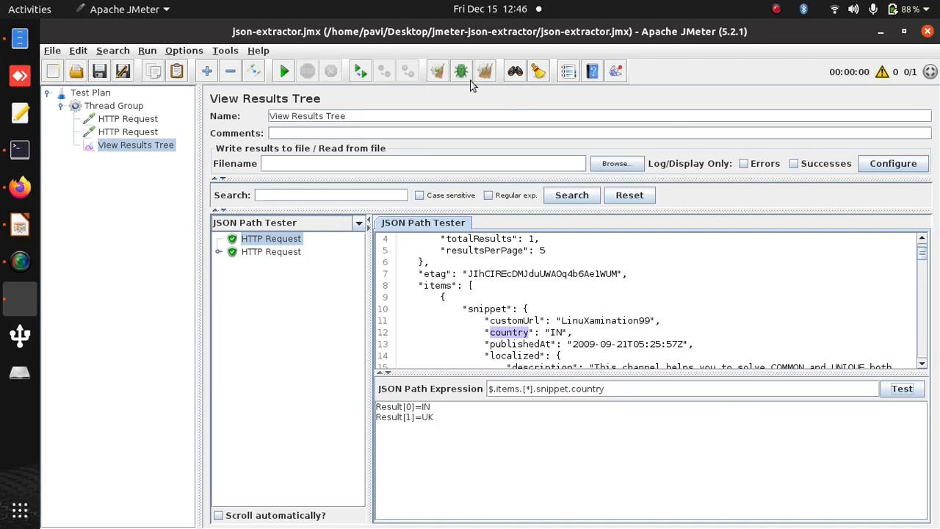
Step: Add a JSON Extractor post processor to the first HTTP Request
left_click(147, 119)
right_click(147, 120)
mouse_move(241, 129)
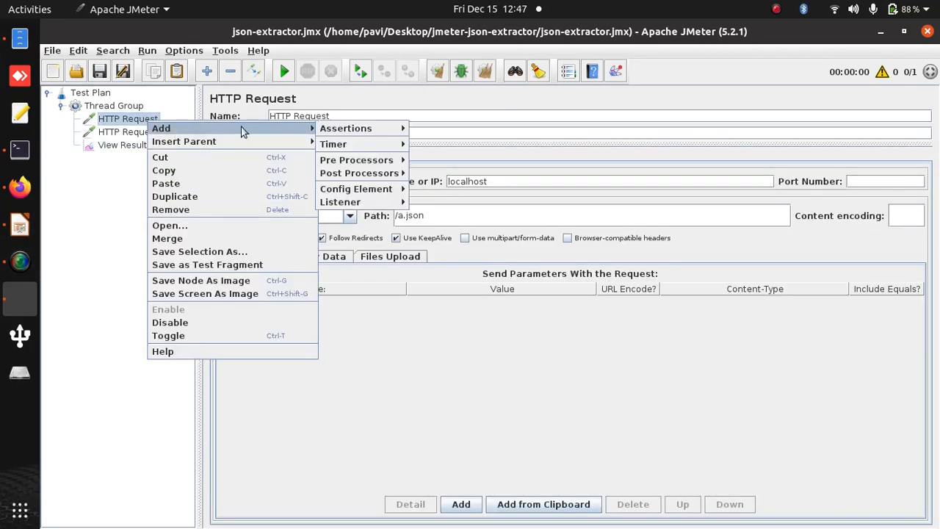
mouse_move(362, 175)
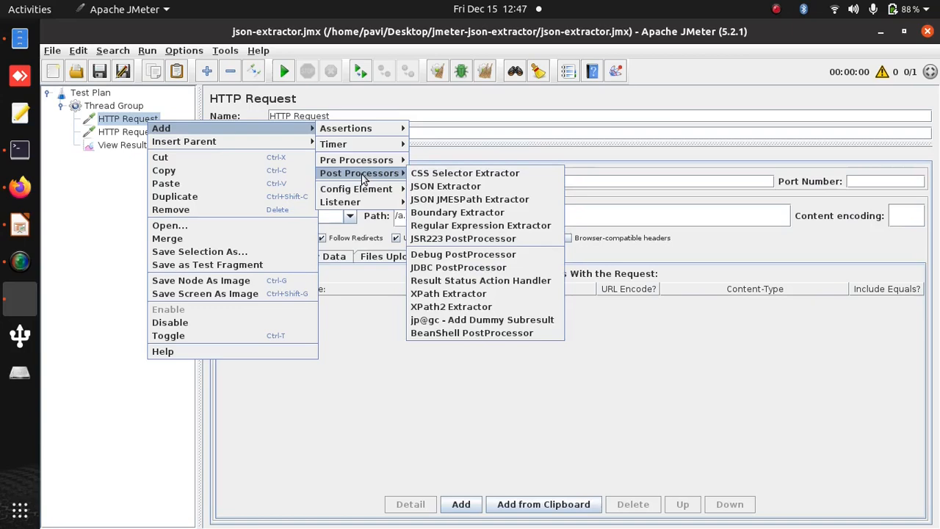
left_click(426, 187)
Step: Copy the tested expression $.items.[*].snippet.country into the JSON Extractor's JSON Path expressions
left_click(137, 157)
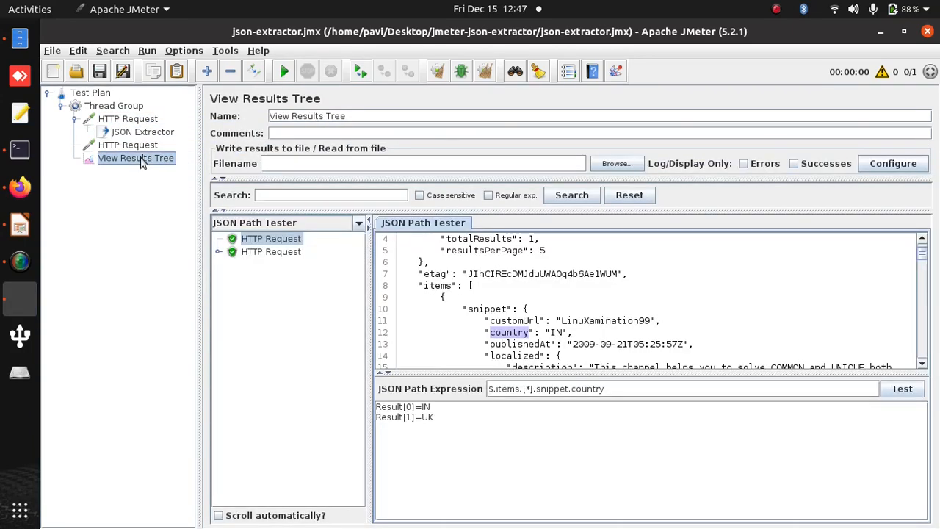
triple_click(569, 390)
key("ctrl+c")
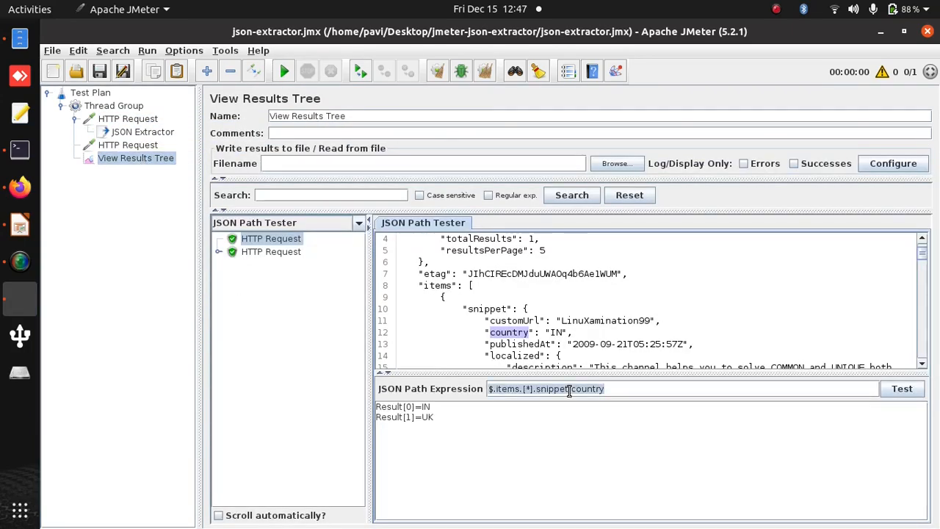
left_click(145, 132)
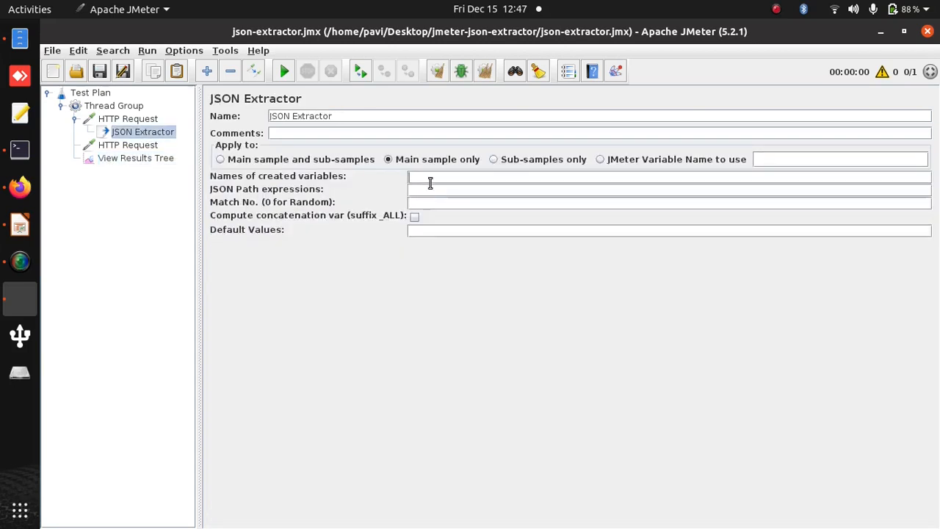
key("ctrl+v")
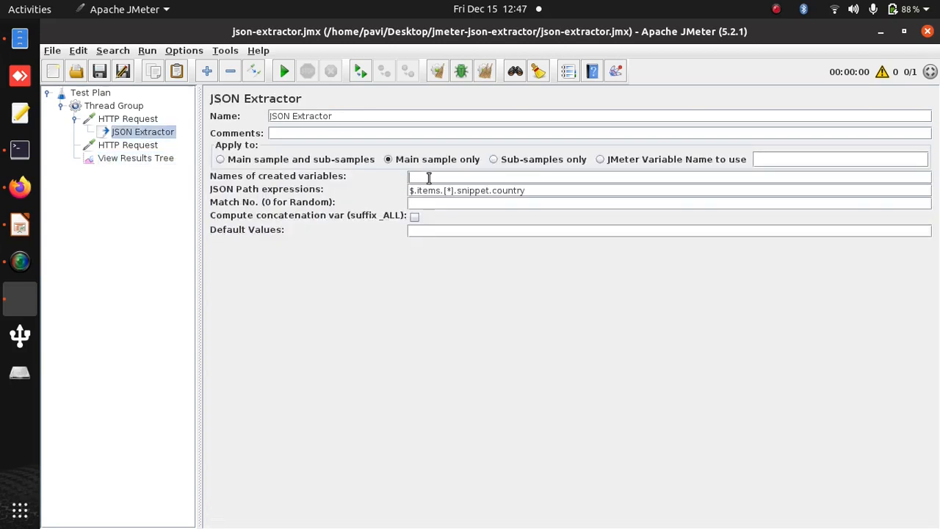
Step: Name the JSON Extractor's created variable var and set its default value to "no match"
left_click(429, 177)
type("var")
left_click(443, 203)
left_click(436, 230)
type("no match")
Step: Enter ${var} as the body data of the second HTTP Request
left_click(128, 145)
left_click(323, 258)
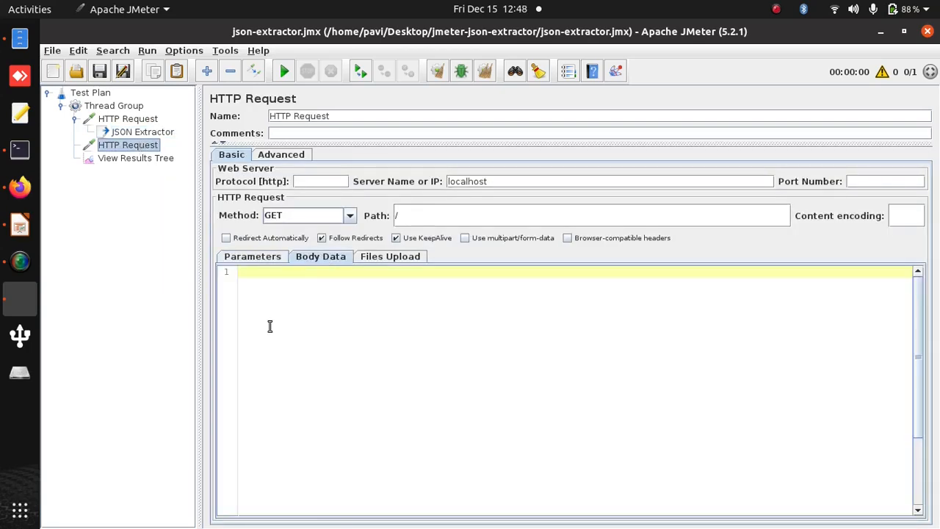
left_click(267, 308)
type("${var")
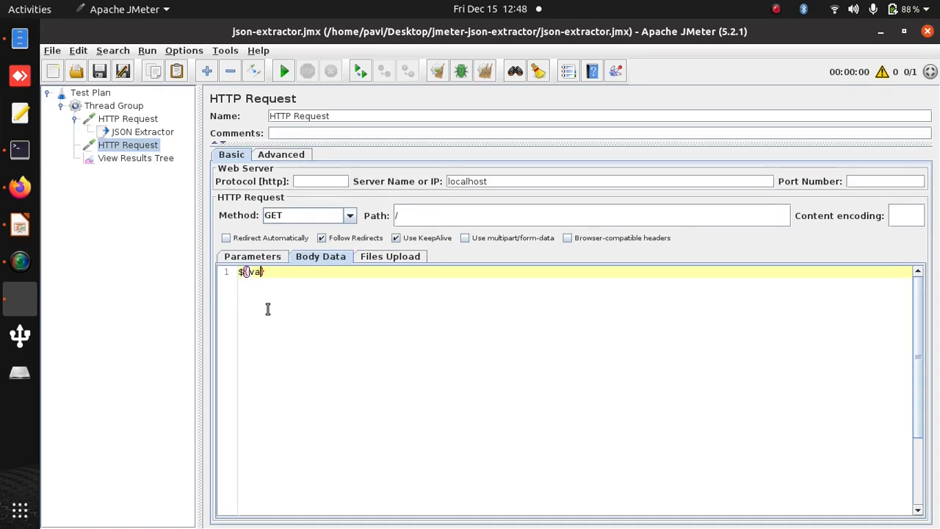
Step: Clear the previous results and run the test plan
left_click(147, 52)
left_click(165, 228)
left_click(147, 51)
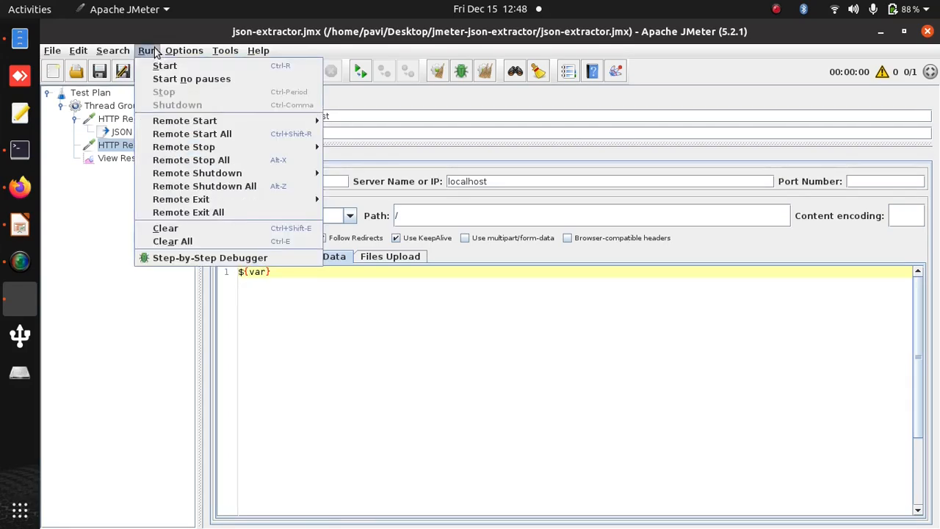
left_click(165, 66)
Step: Check the value sent for var in HTTP Request-0's request body, with View Results Tree rendering results as Text
left_click(138, 157)
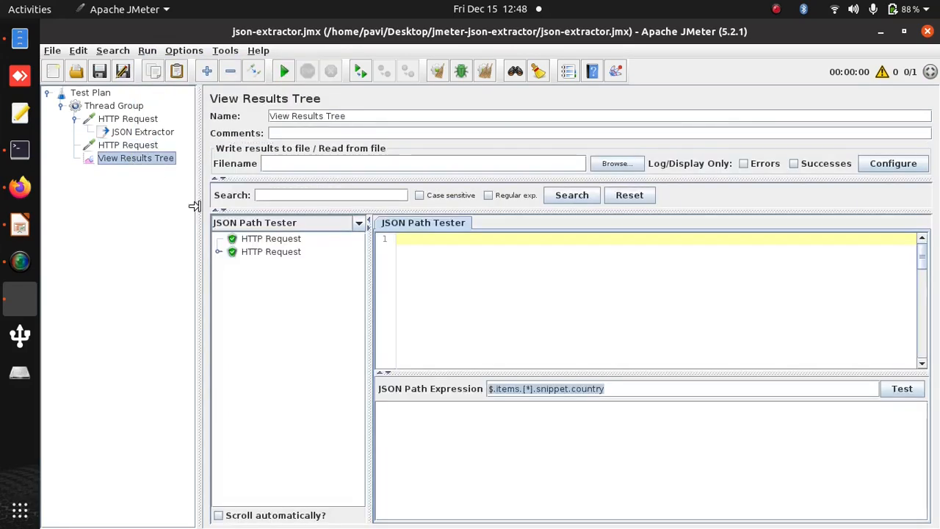
left_click(274, 240)
left_click(218, 252)
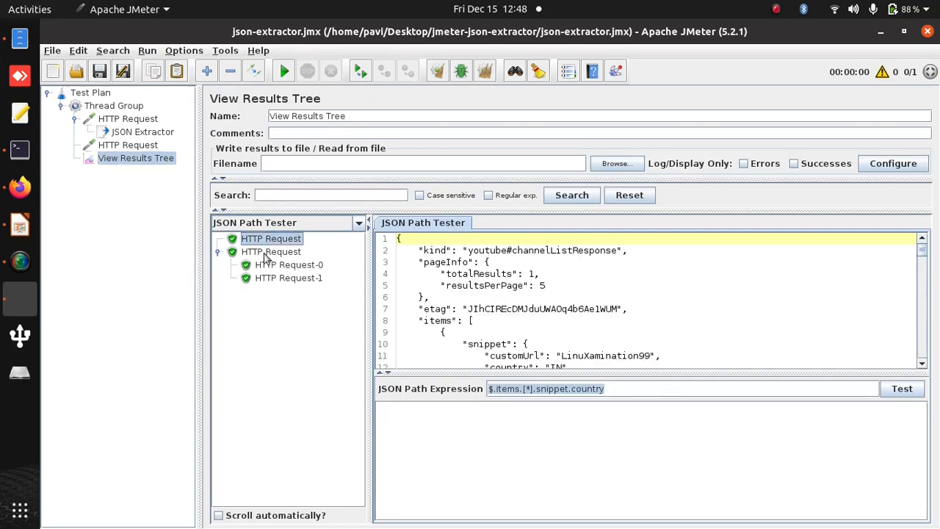
left_click(271, 251)
left_click(286, 264)
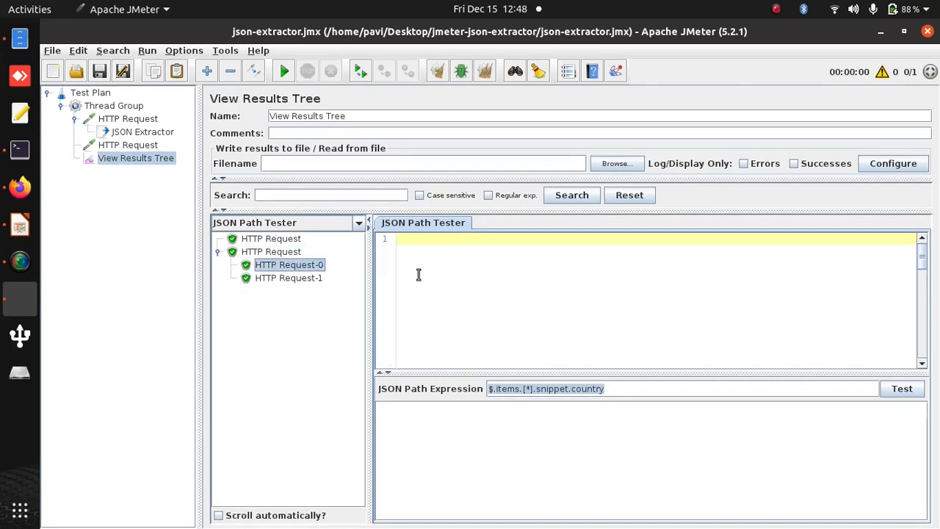
left_click(359, 222)
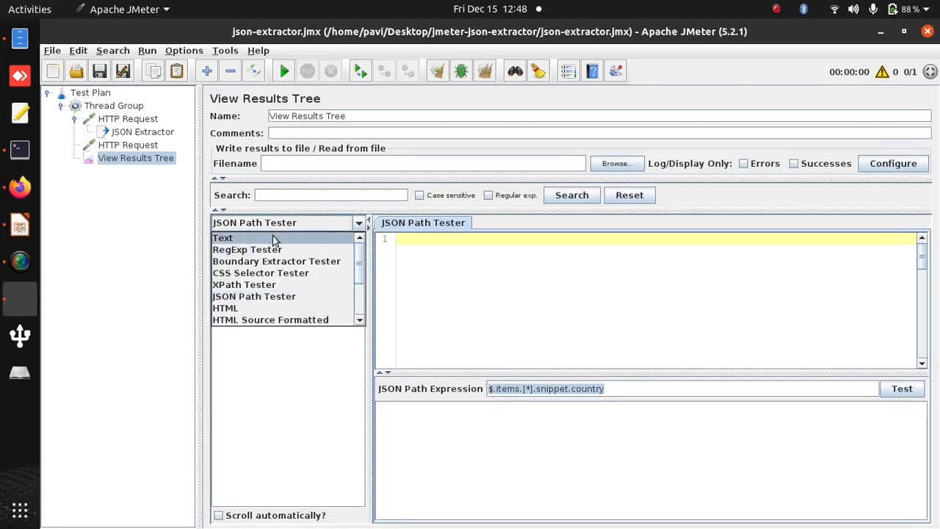
left_click(225, 238)
left_click(485, 225)
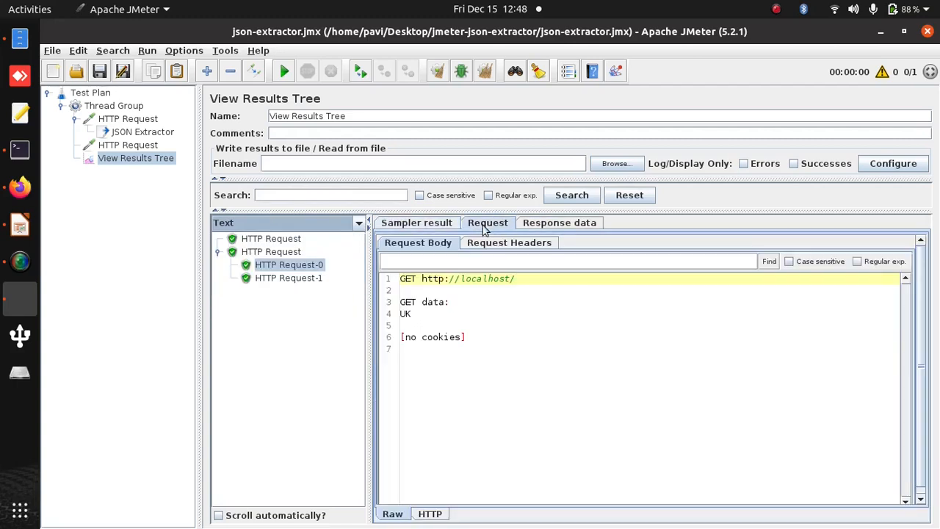
double_click(407, 316)
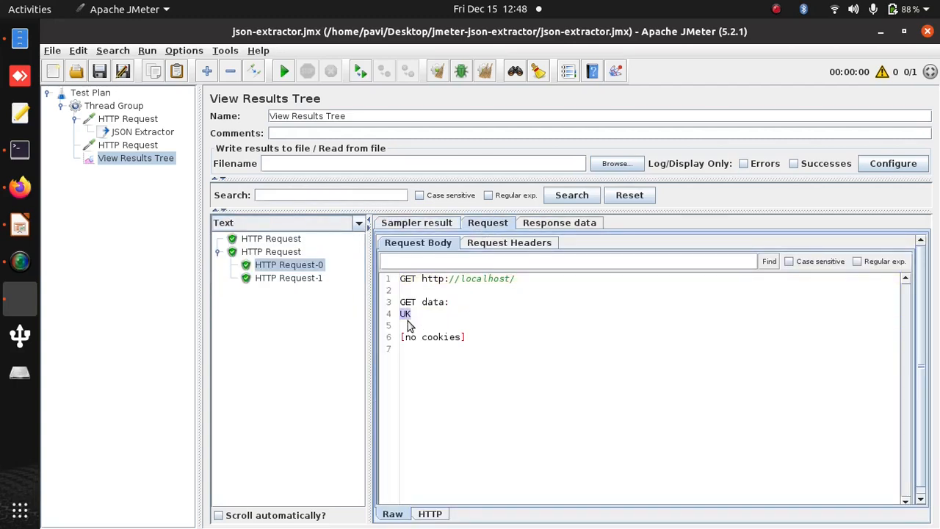
Step: Set the JSON Extractor's match number to 1 and rerun the test plan with all old results cleared
left_click(156, 133)
left_click(445, 203)
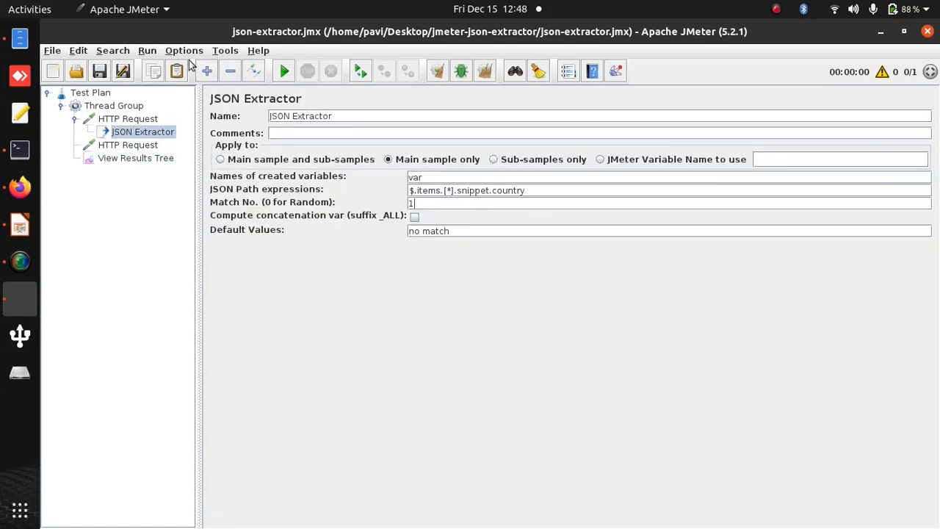
left_click(147, 51)
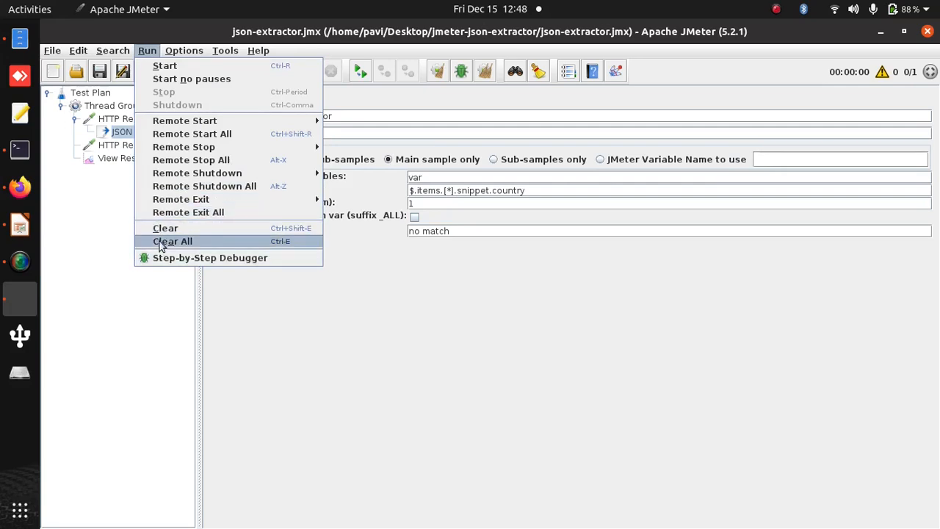
left_click(172, 241)
left_click(146, 55)
left_click(162, 66)
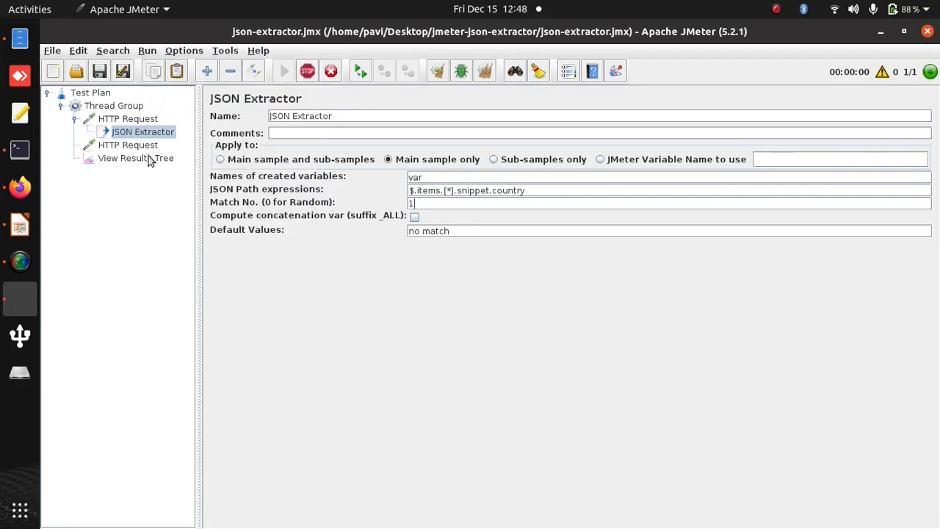
Step: Inspect the value sent in HTTP Request-0's request body in View Results Tree for the new run
left_click(147, 158)
left_click(216, 251)
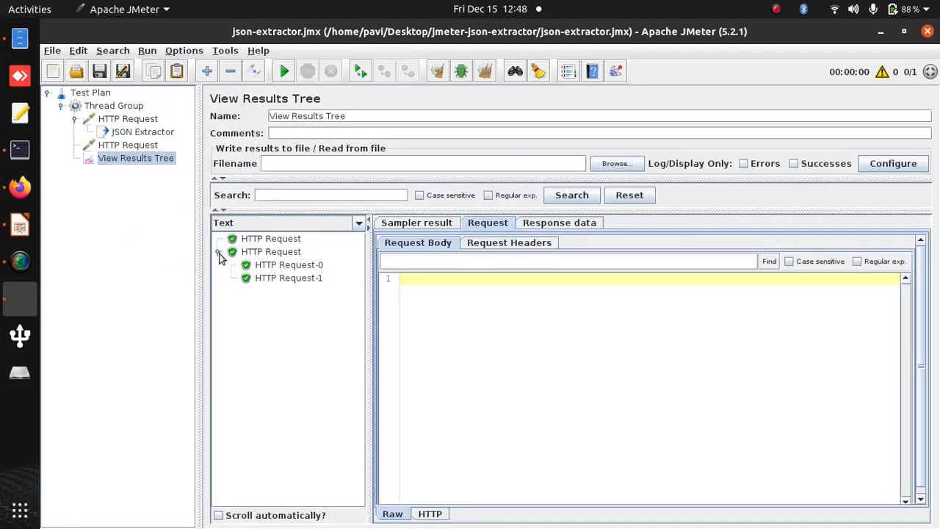
left_click(275, 266)
double_click(406, 315)
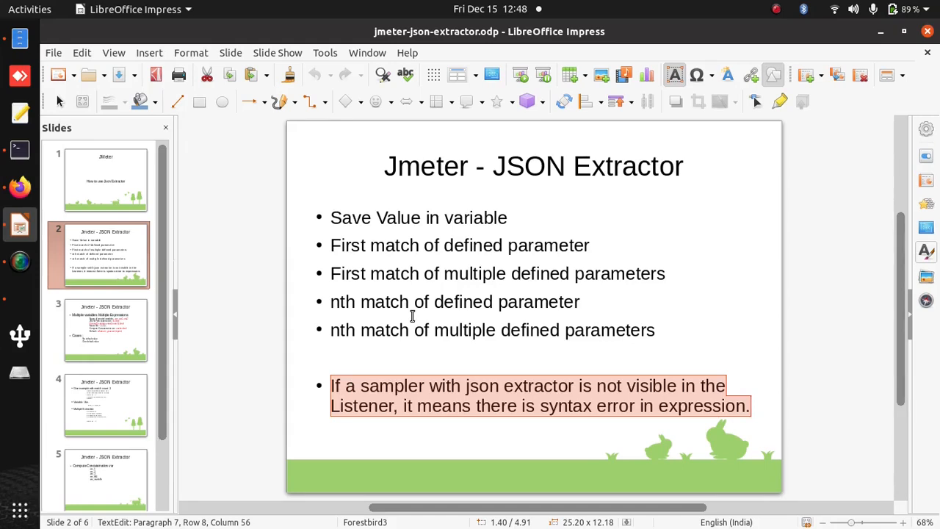
Step: Return to JMeter and examine the first HTTP Request's response data, switching its rendering to JSON Path Tester
left_click(30, 307)
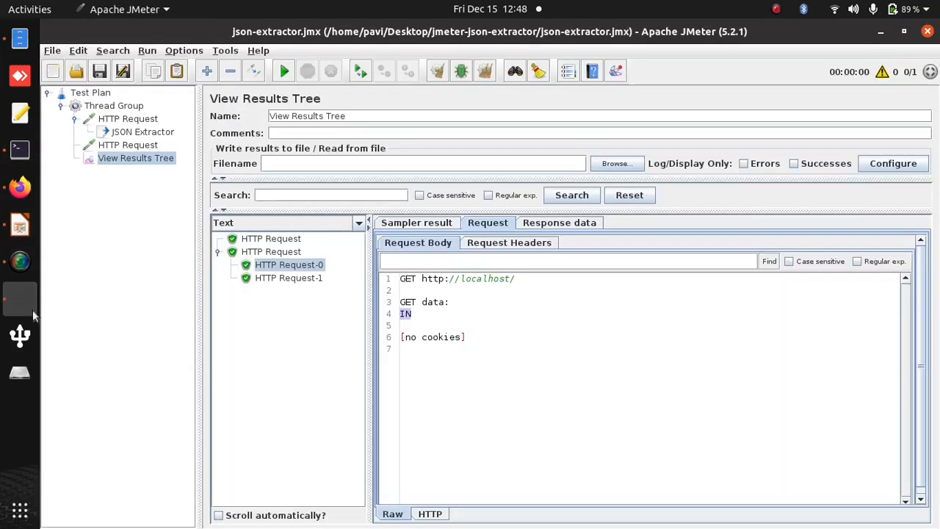
left_click(288, 240)
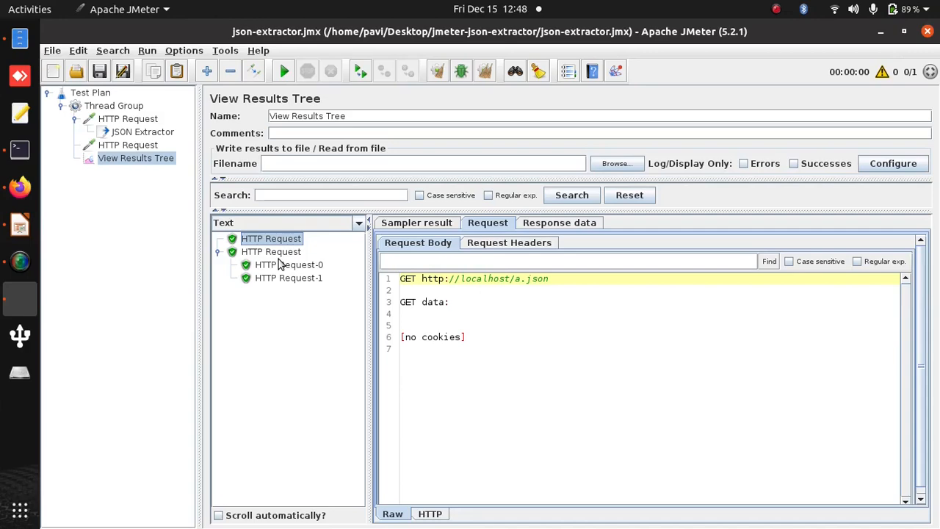
left_click(559, 222)
left_click(358, 223)
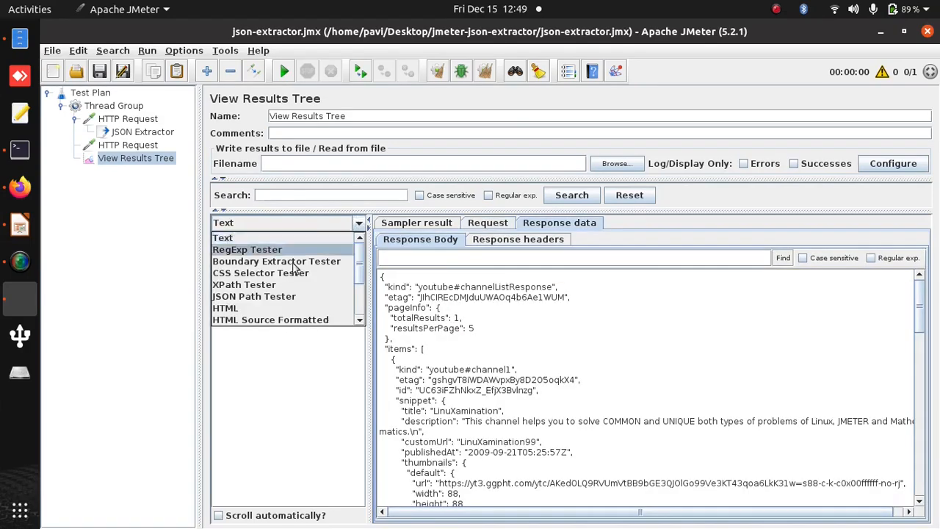
left_click(263, 297)
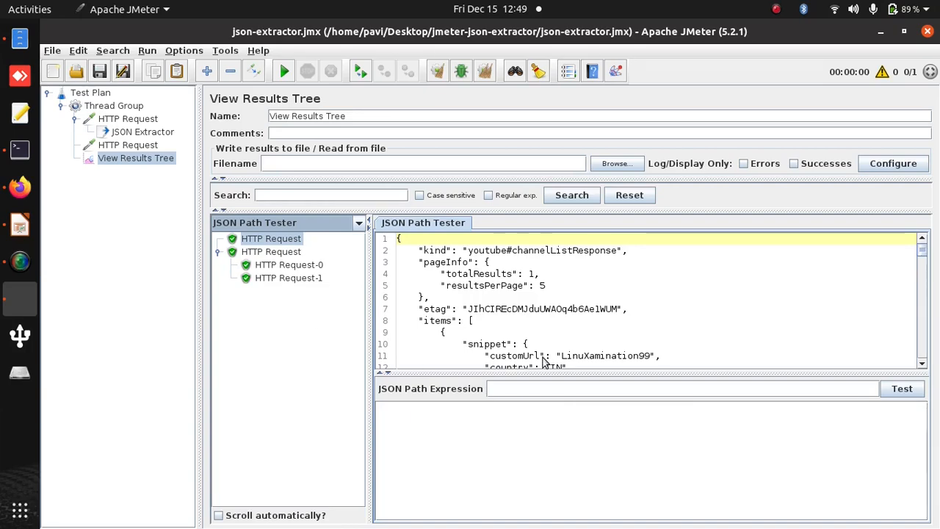
Step: Copy the variable names var; var1; var2 from slide 3 in LibreOffice Impress into the JSON Extractor's created variables in JMeter
key("alt+Tab")
left_click(111, 328)
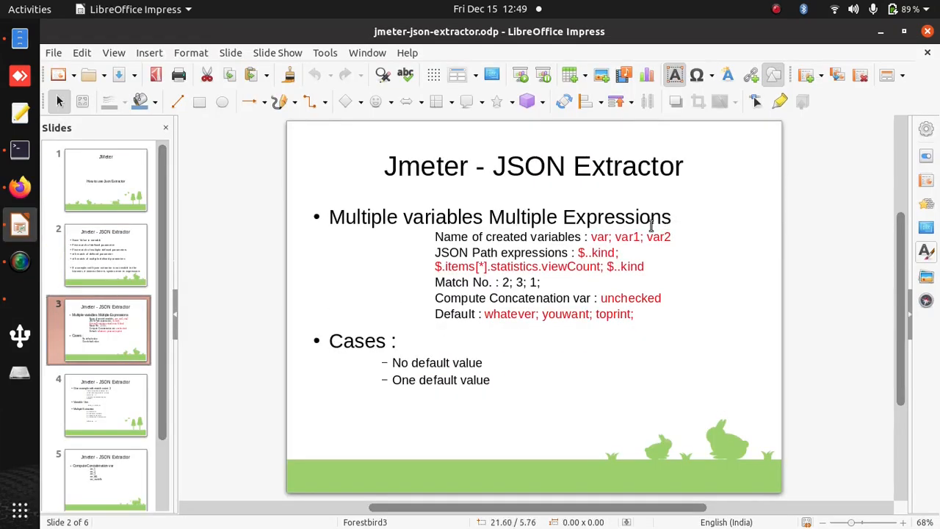
left_click_drag(590, 237, 674, 240)
key("ctrl+c")
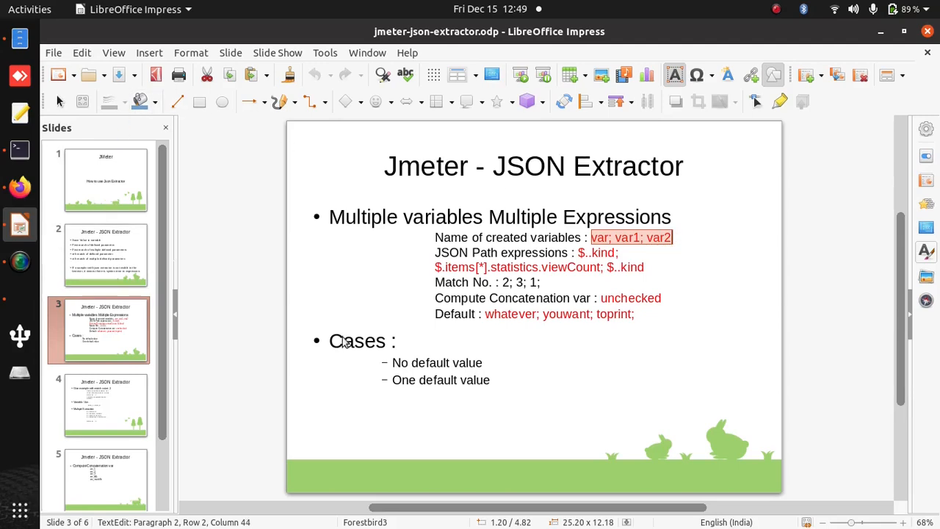
left_click(22, 304)
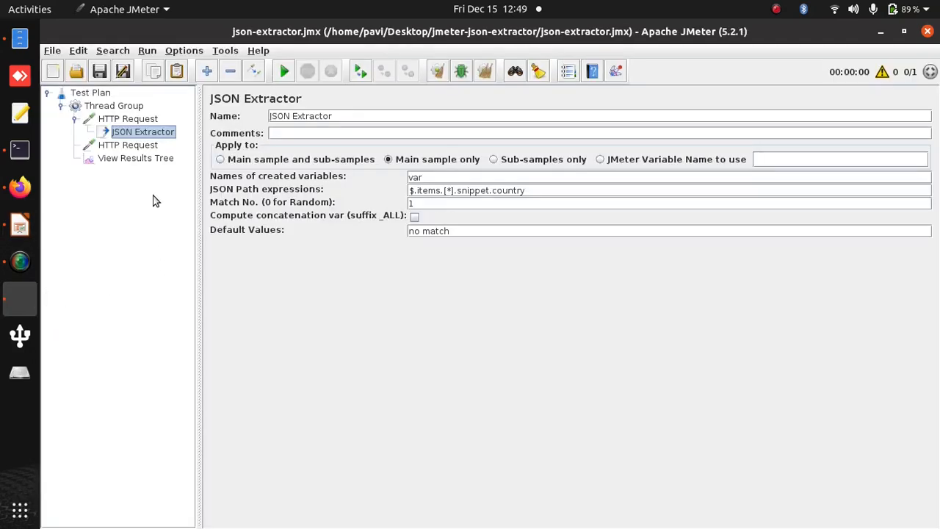
double_click(431, 176)
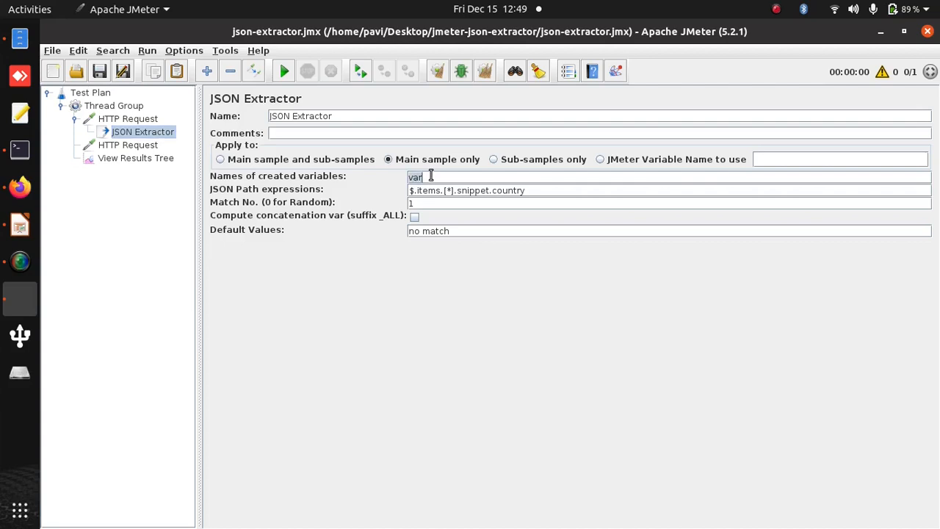
key("ctrl+v")
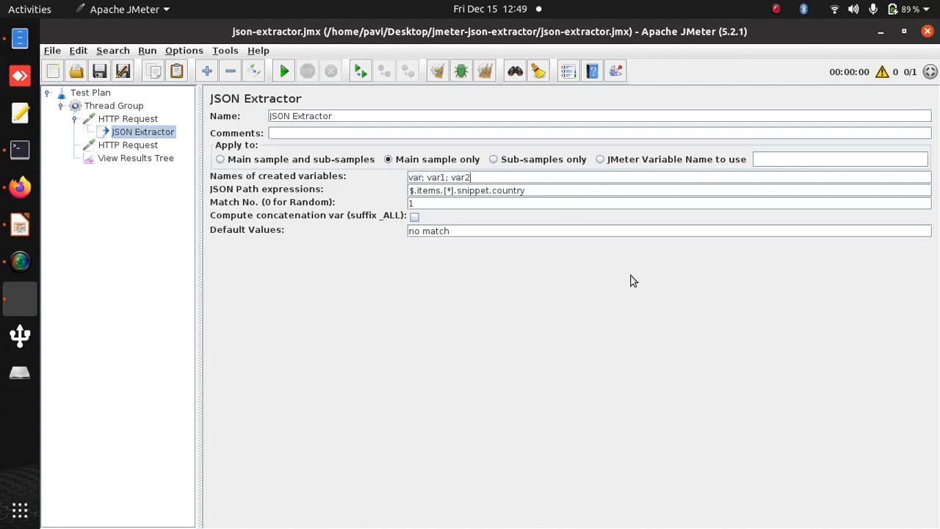
Step: Copy the slide's $..kind; $.items[*].statistics.viewCount; $..kind into the JSON Path expressions, and set match numbers 1; 1; 1 and defaults no match; no; nan
left_click(22, 234)
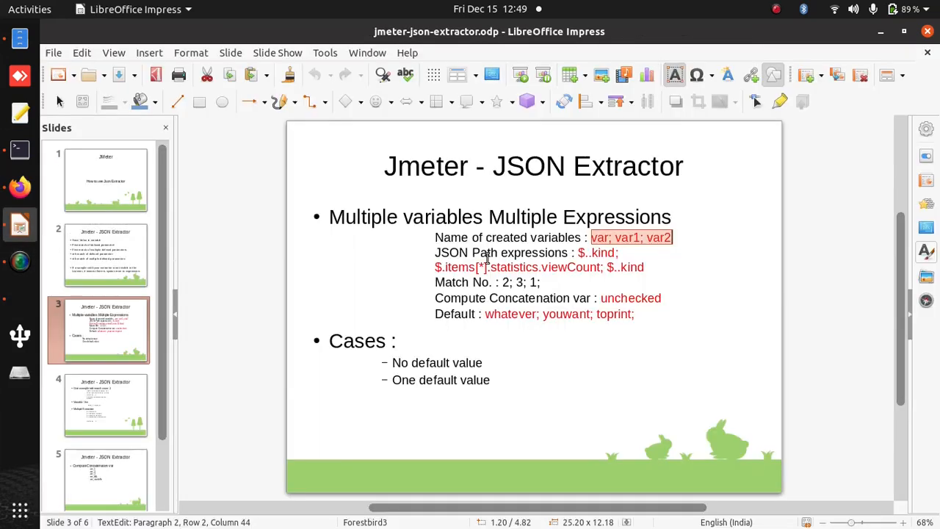
left_click_drag(578, 251, 641, 269)
key("ctrl+c")
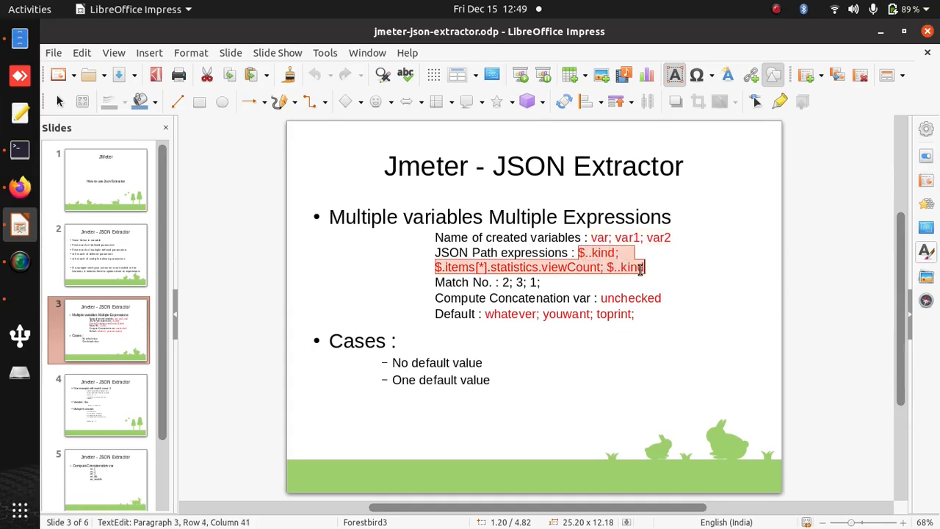
key("alt+Tab")
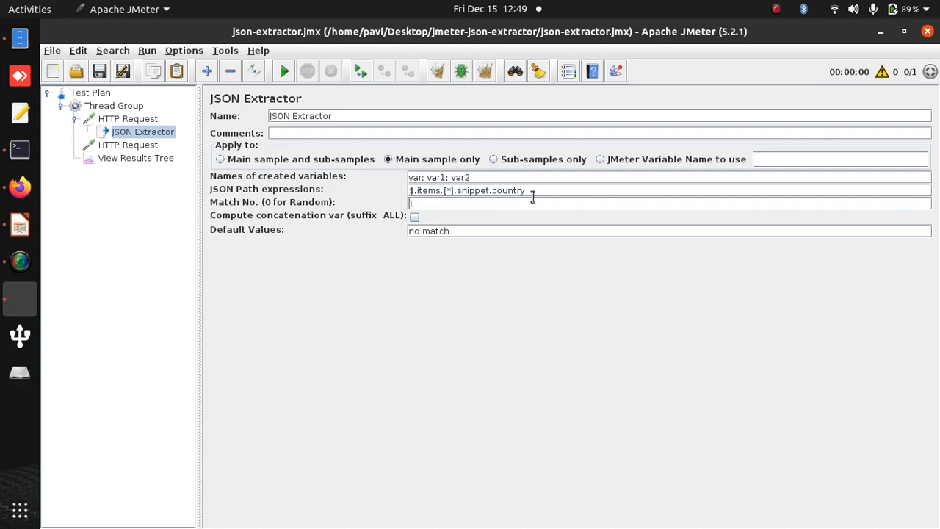
triple_click(566, 185)
key("ctrl+v")
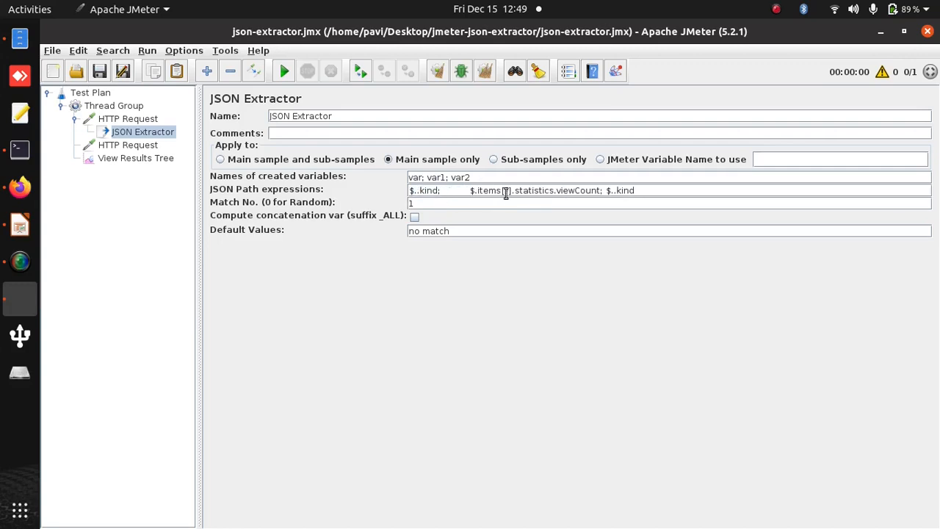
key("BackSpace")
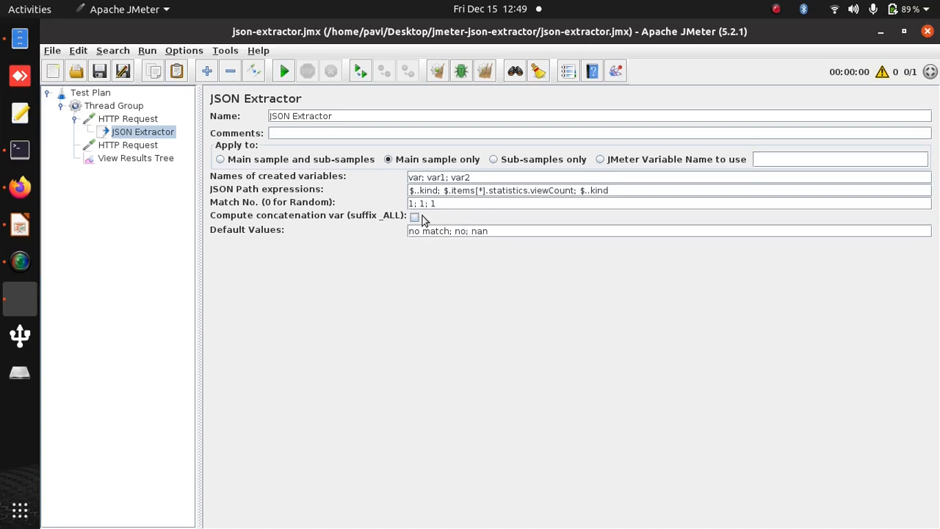
Step: Clear all results and run the test plan with the three-variable extractor
left_click(147, 50)
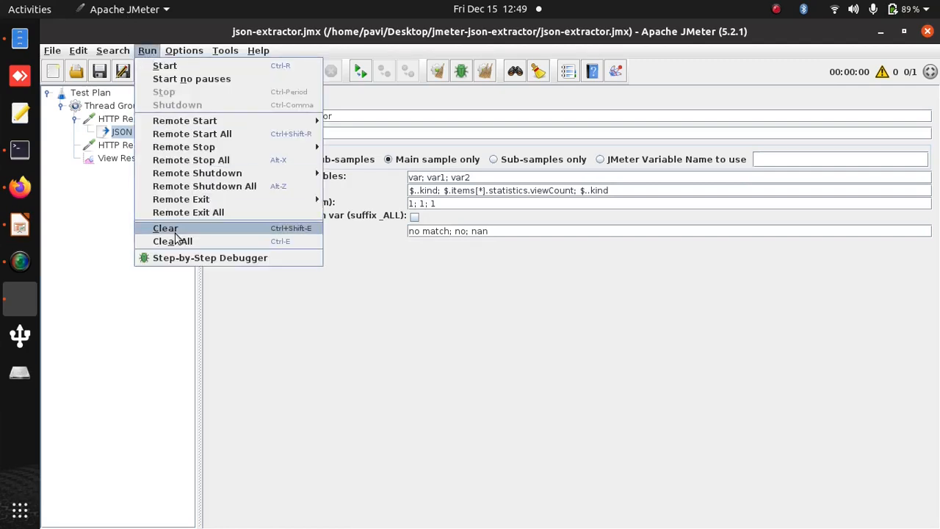
left_click(173, 242)
left_click(147, 51)
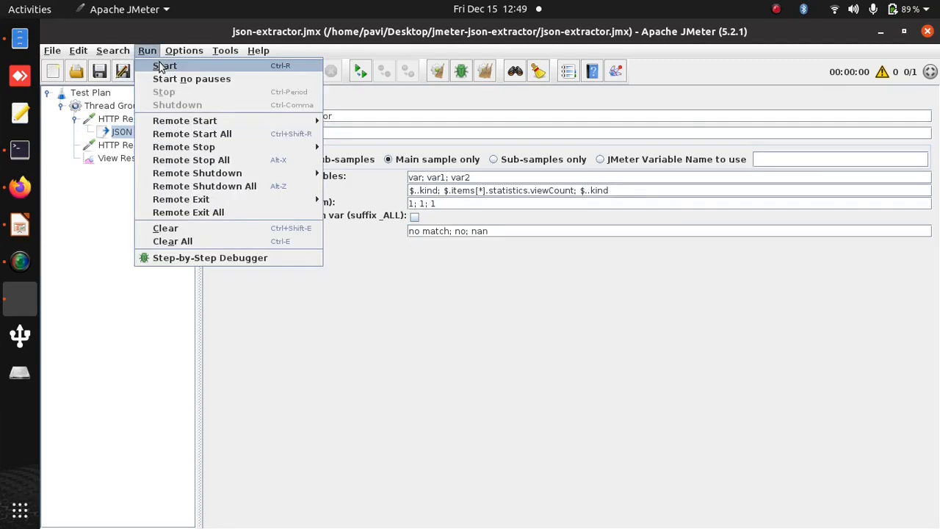
left_click(163, 66)
Step: Show HTTP Request-0 of the new run in View Results Tree, rendered as Text
left_click(146, 159)
left_click(288, 264)
left_click(358, 222)
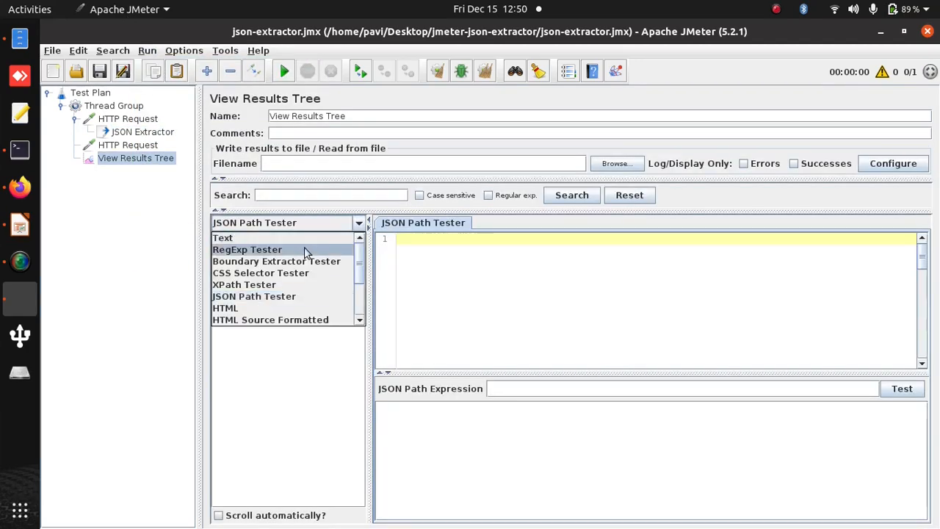
left_click(307, 237)
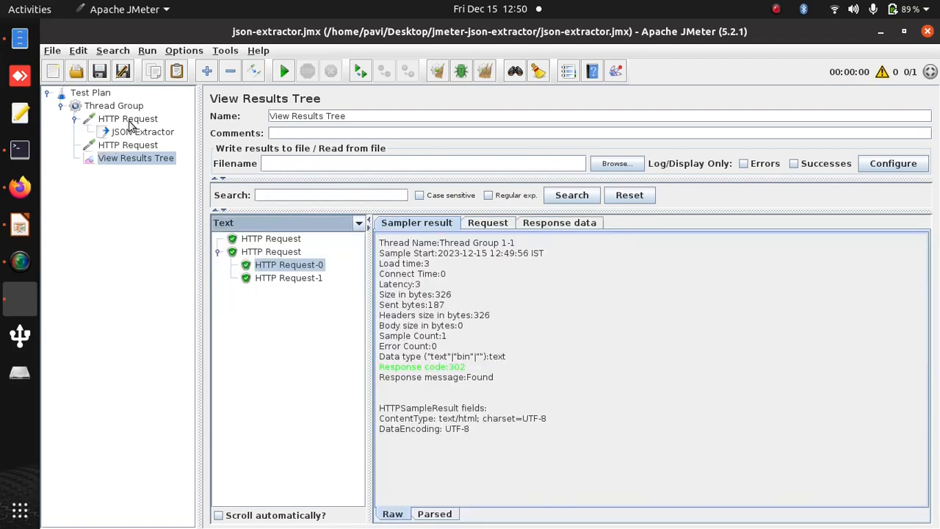
Step: Duplicate the ${var} line twice in the second HTTP Request's body data
left_click(124, 146)
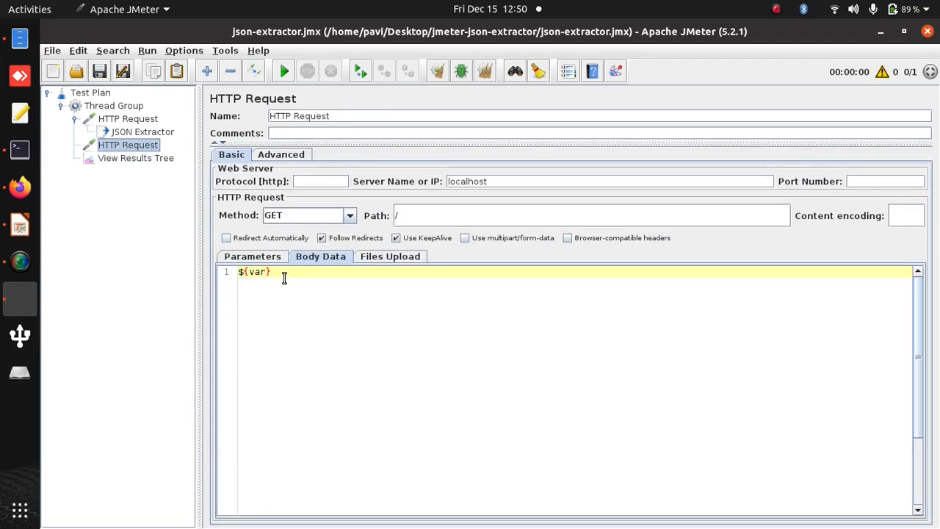
left_click(144, 132)
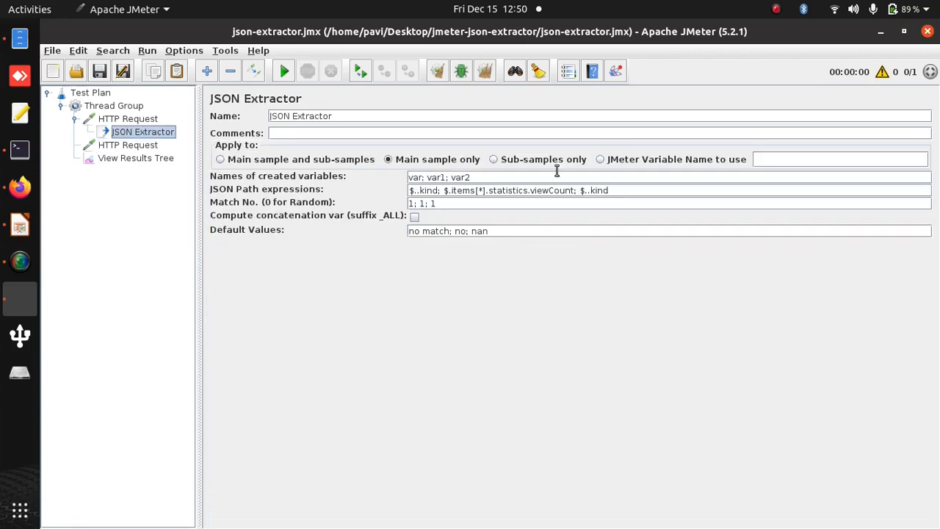
left_click(138, 147)
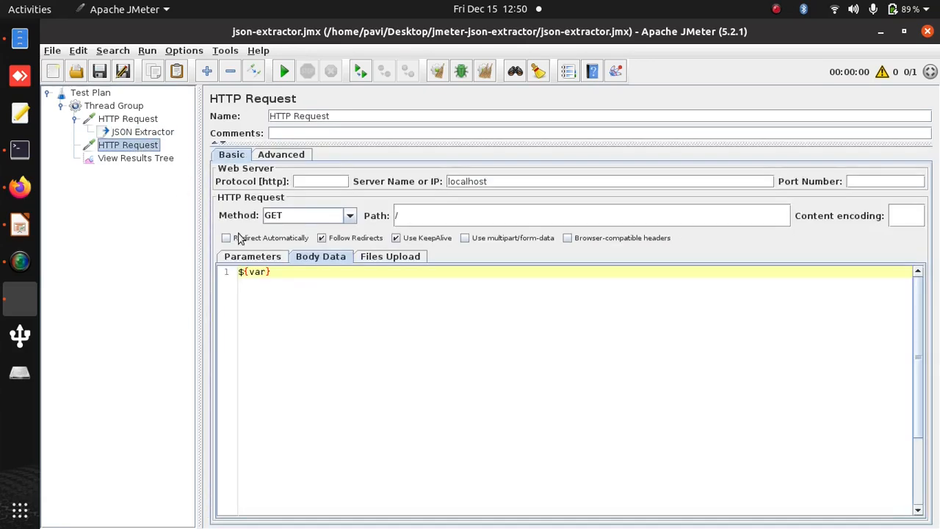
left_click(312, 275)
key("Return")
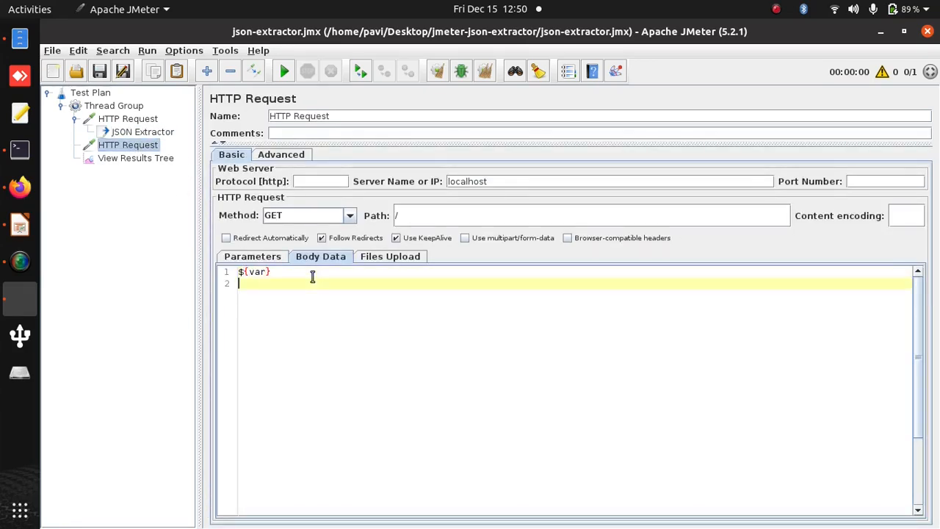
key("ctrl+a")
key("ctrl+c")
left_click(273, 289)
key("ctrl+v")
key("ctrl+v")
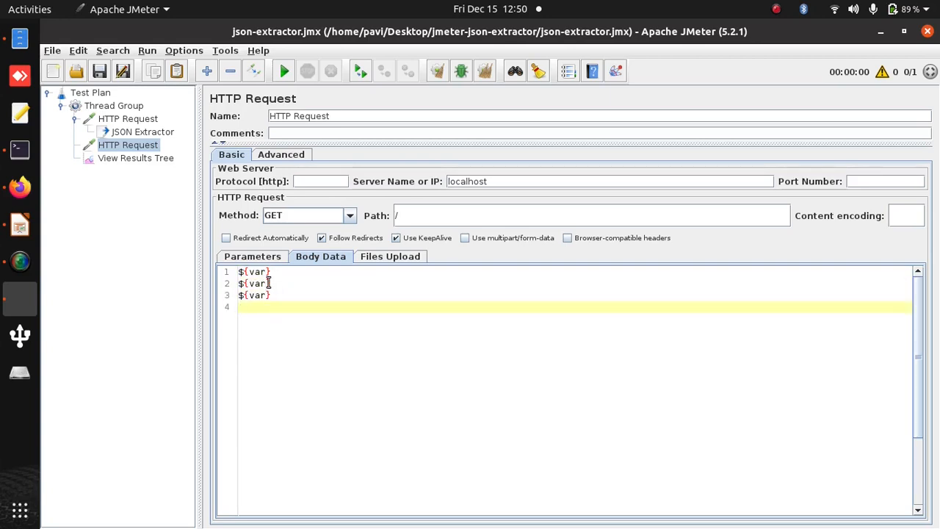
Step: Change the second and third body data lines to ${var1} and ${var2}
left_click(271, 286)
type("1")
left_click(271, 295)
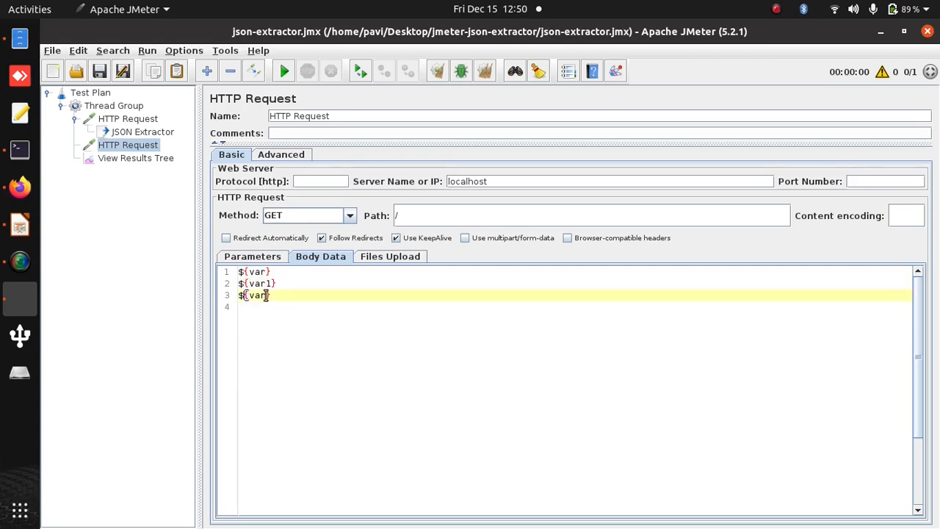
type("2")
Step: Clear all results and run the test plan with the three variables in the request body
left_click(147, 50)
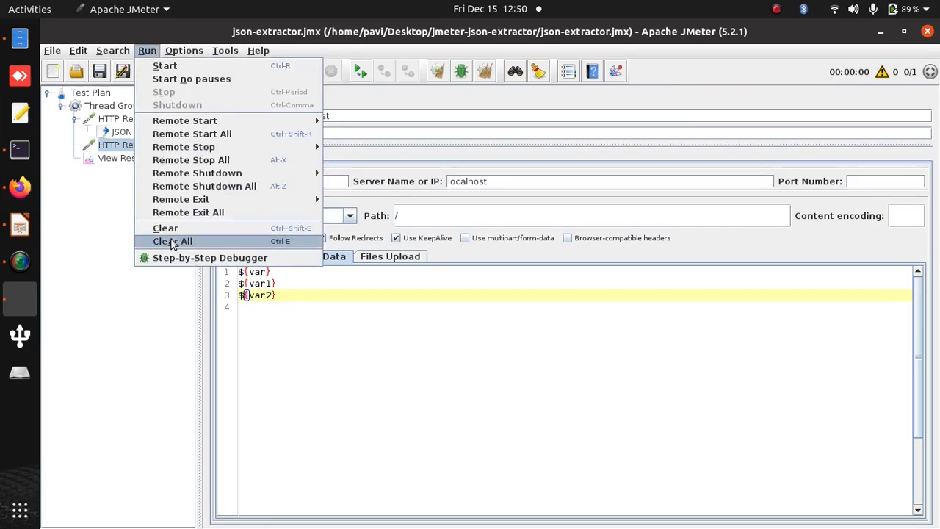
left_click(171, 244)
left_click(146, 54)
left_click(152, 67)
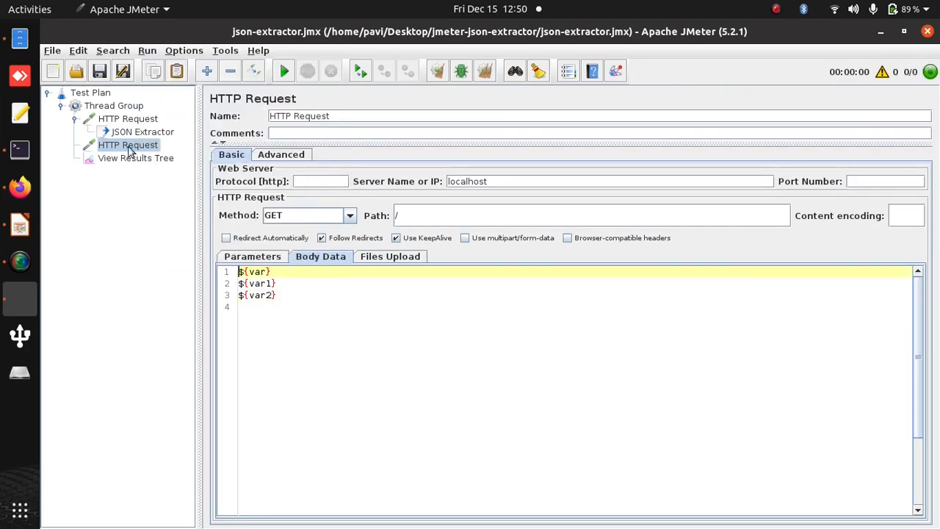
Step: Examine HTTP Request-0's request body in View Results Tree for the three extracted values
left_click(139, 158)
left_click(219, 252)
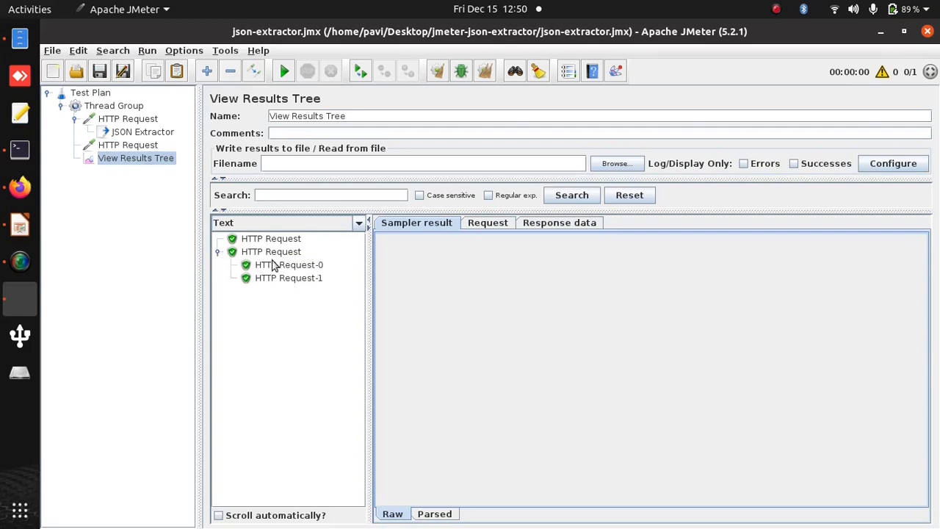
left_click(274, 268)
left_click(488, 223)
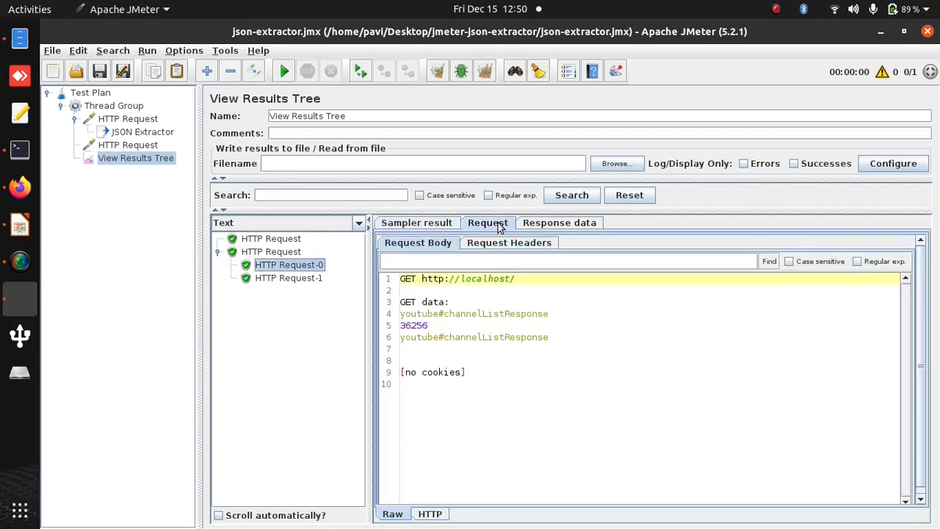
double_click(470, 316)
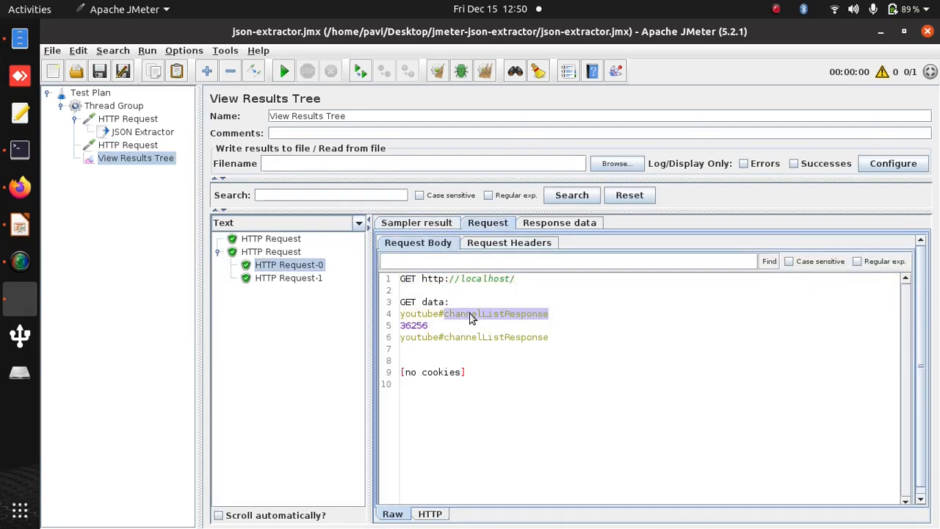
double_click(414, 326)
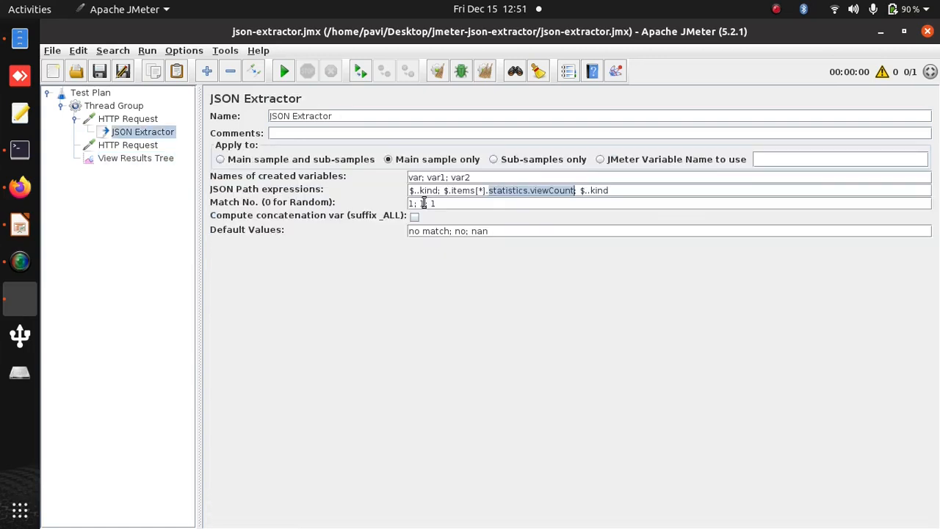
Step: Set the JSON Extractor's second match number to 2
left_click(424, 204)
key("BackSpace")
type("2")
Step: Copy $.items[*].statistics.viewCount from the JSON Extractor and test it on the first HTTP Request's response with the JSON Path Tester
left_click_drag(444, 190, 575, 190)
key("ctrl+c")
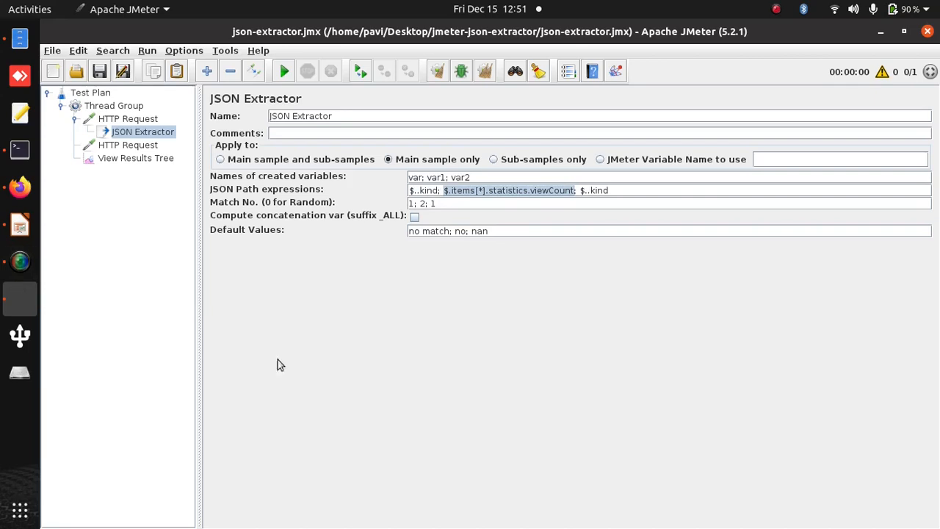
left_click(143, 173)
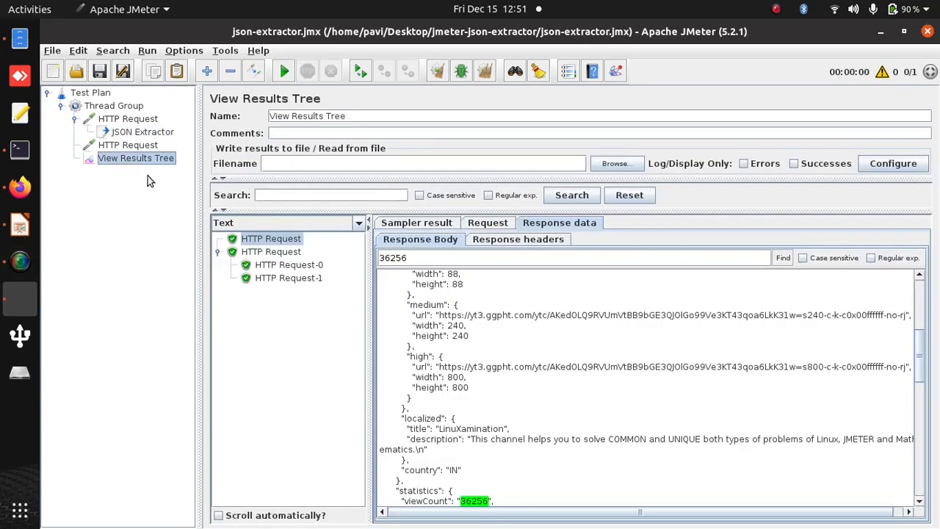
left_click(359, 222)
left_click(257, 296)
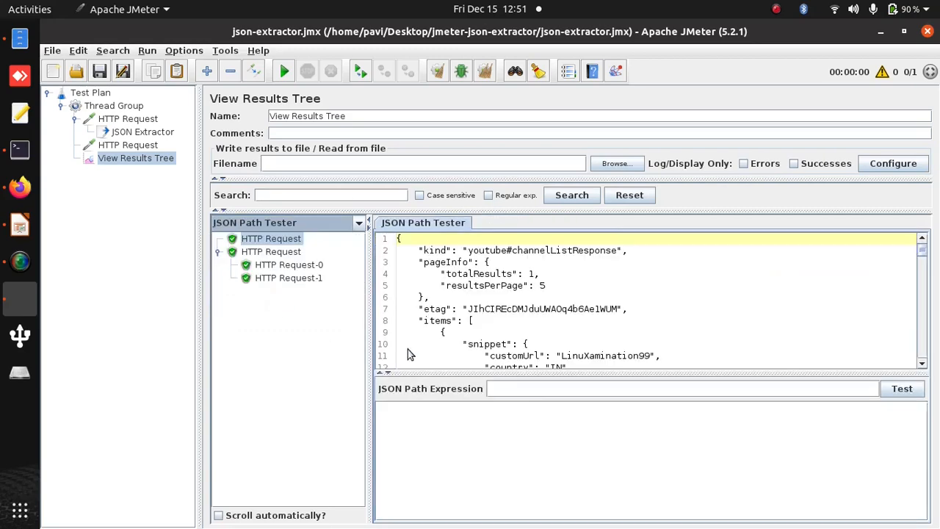
left_click(539, 387)
key("ctrl+v")
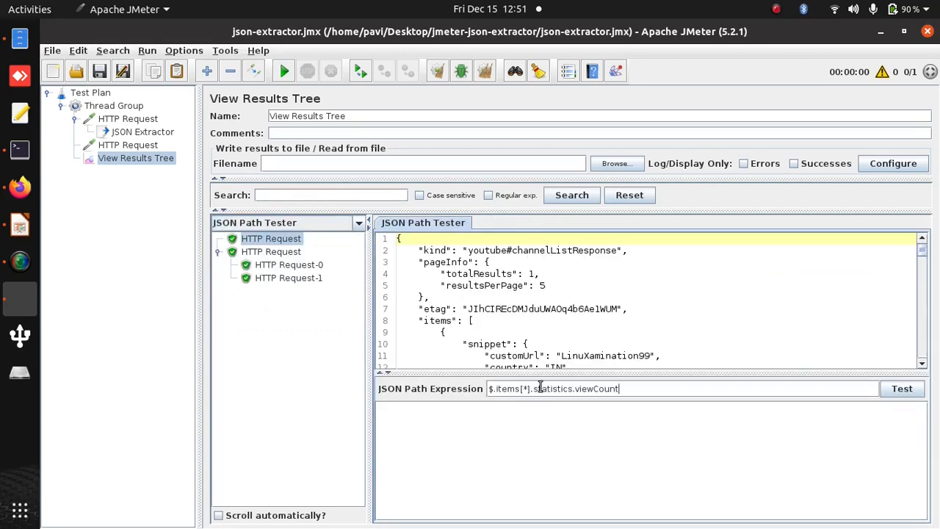
left_click(913, 389)
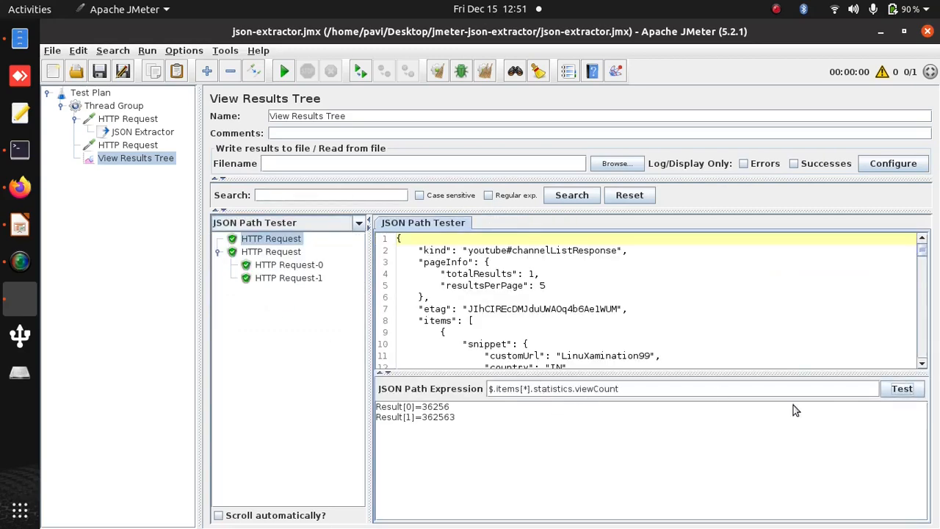
double_click(436, 420)
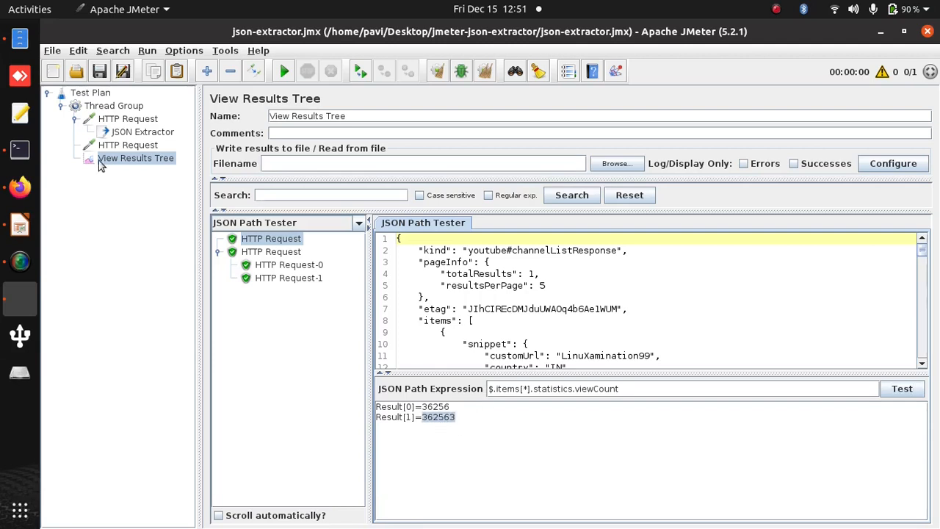
Step: Recheck the extractor's match numbers, clear all results and set the View Results Tree renderer to Text
left_click(142, 132)
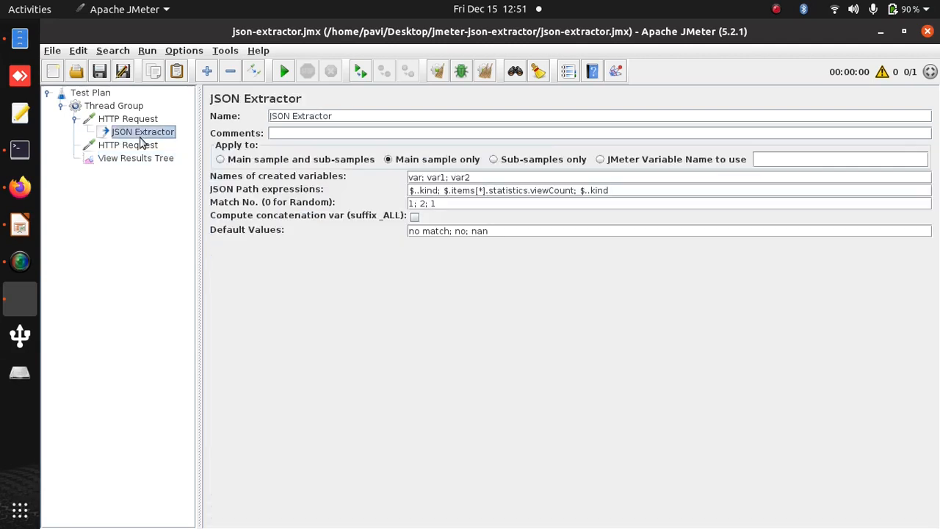
left_click(425, 204)
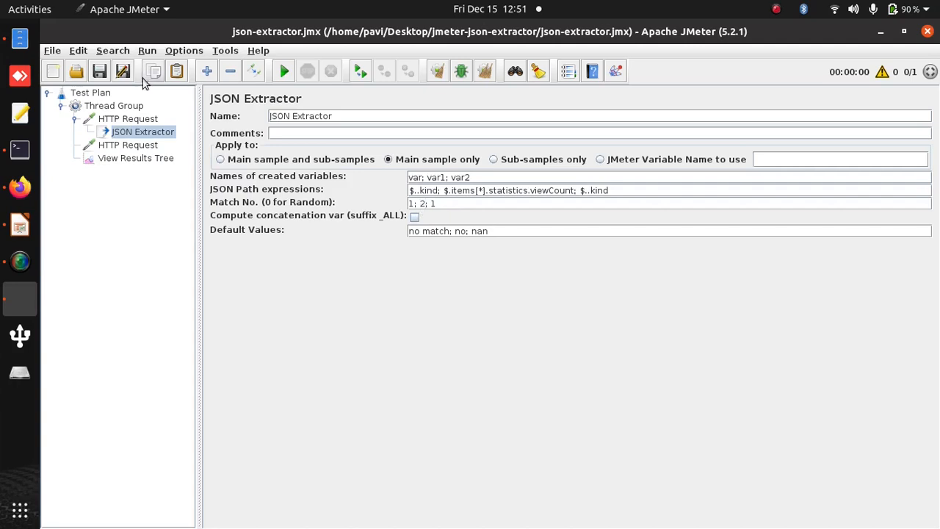
left_click(147, 51)
left_click(107, 157)
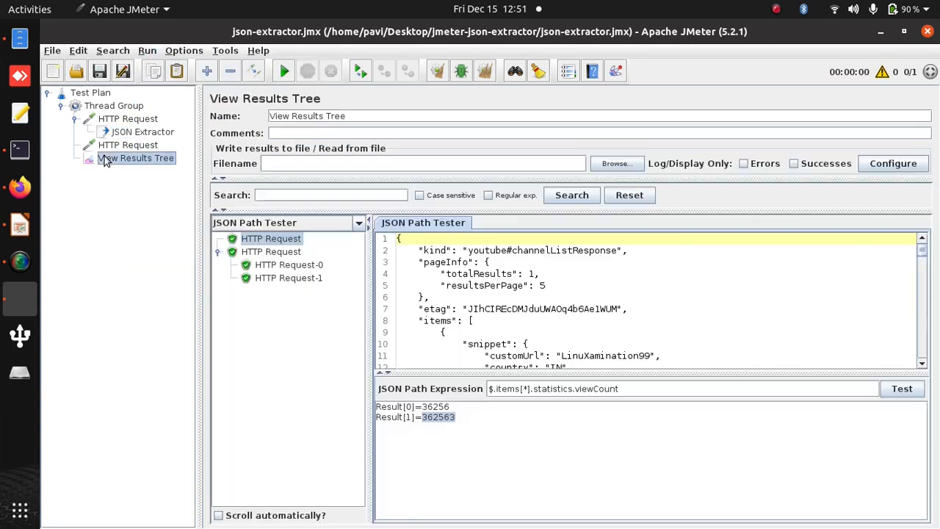
left_click(148, 51)
left_click(184, 242)
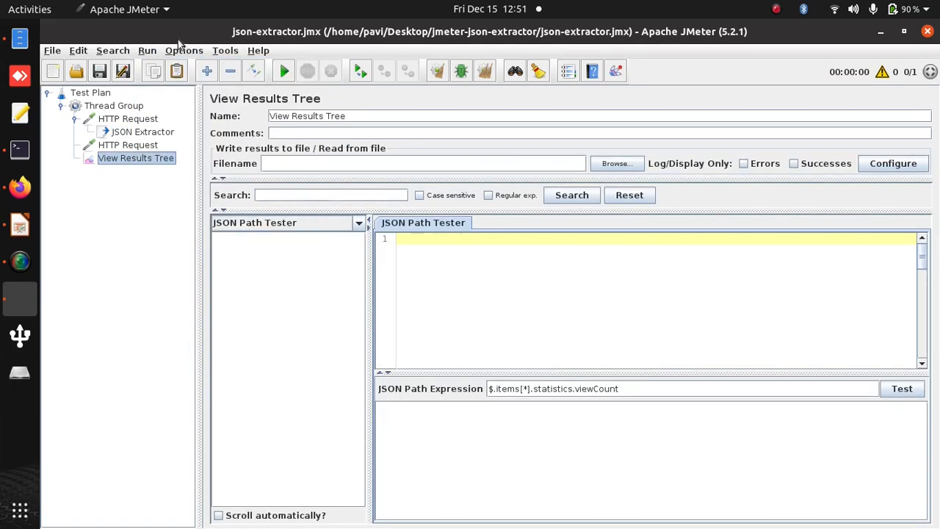
left_click(361, 226)
left_click(228, 237)
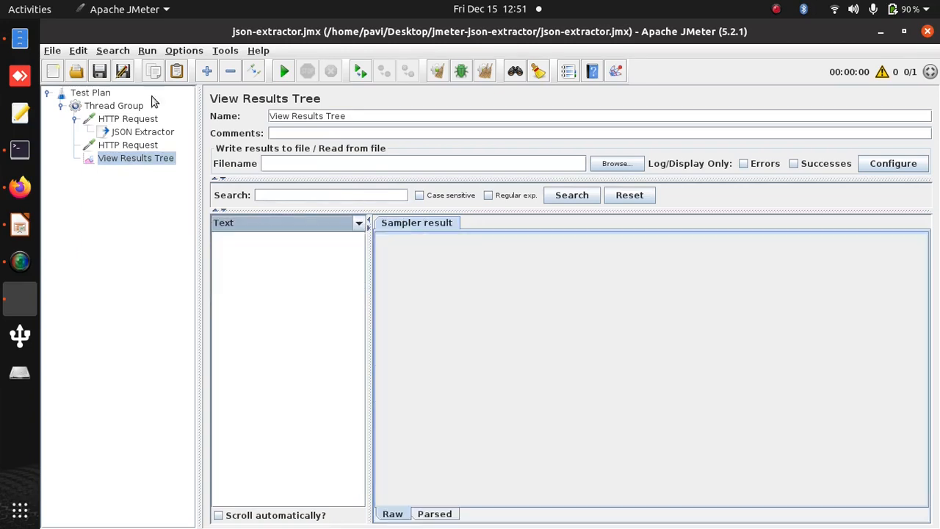
Step: Run the test plan and check the view count in HTTP Request-0's request body
left_click(147, 51)
left_click(152, 67)
left_click(222, 253)
left_click(271, 252)
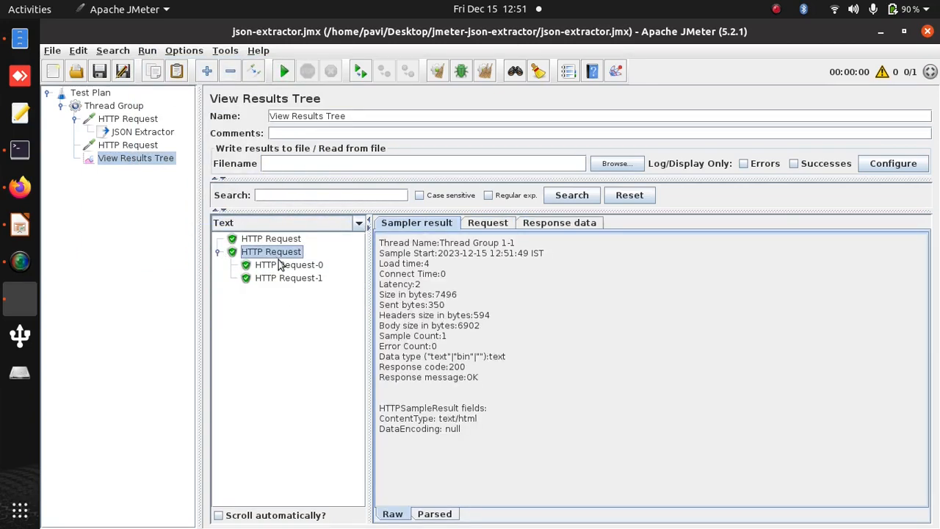
left_click(294, 266)
left_click(499, 223)
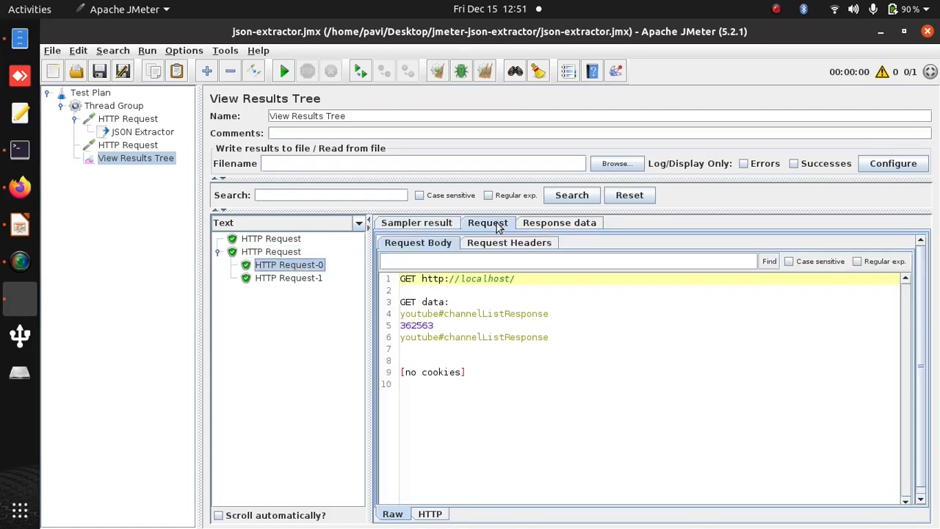
double_click(420, 330)
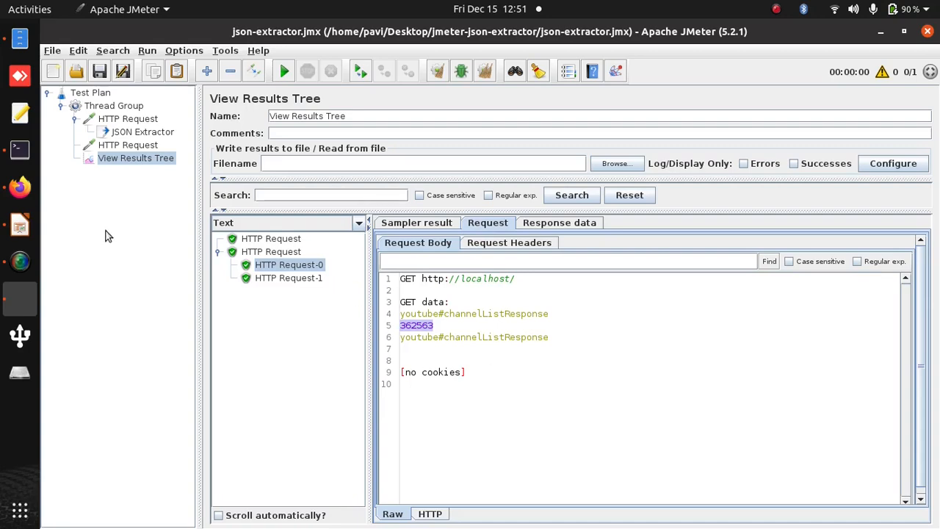
Step: Switch to LibreOffice Impress, view slide 4 with the match count -1 example, and return to JMeter
left_click(20, 226)
left_click(125, 404)
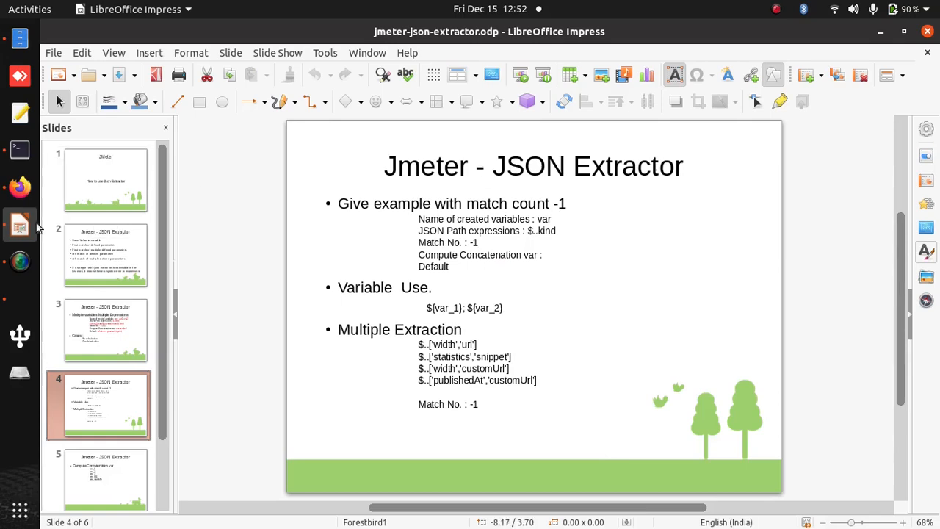
left_click(22, 296)
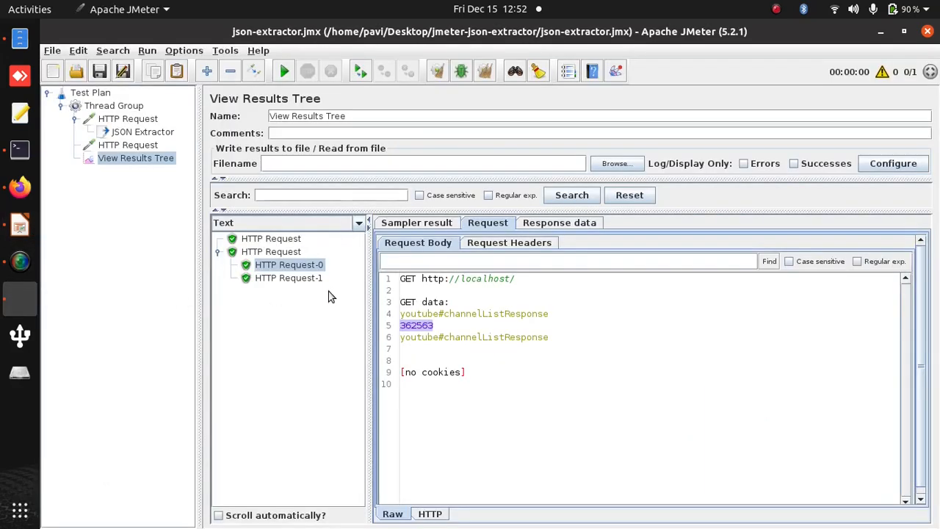
Step: Reduce the JSON Extractor to variable var with path $.items[*].statistics.viewCount, match number 1 and default value NaN
left_click(141, 132)
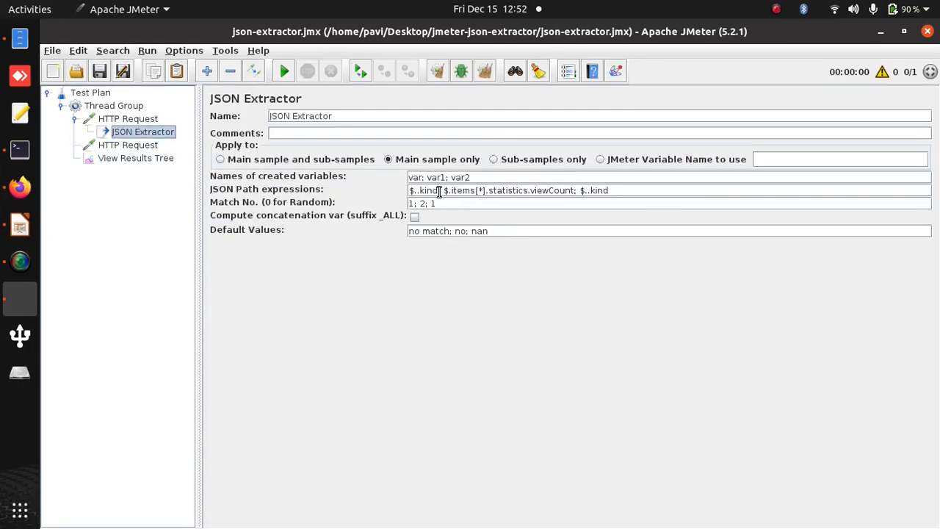
left_click_drag(444, 190, 400, 190)
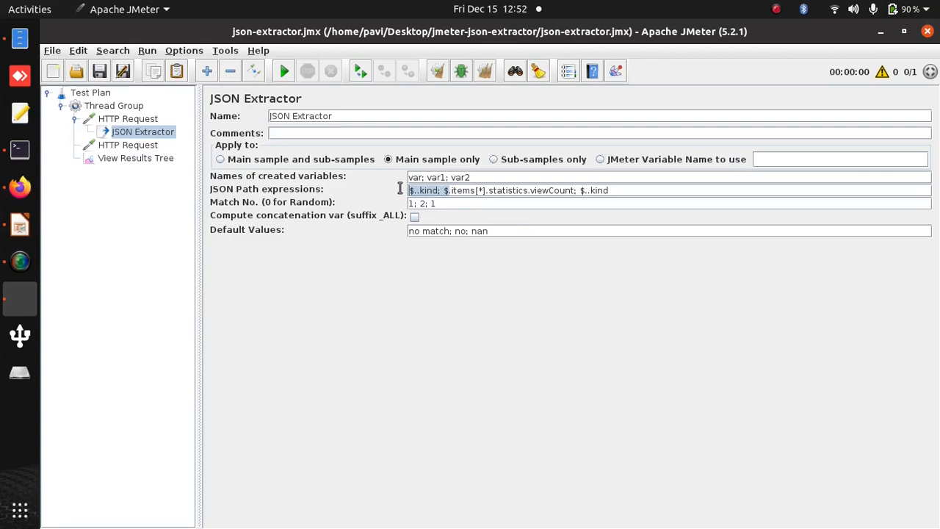
key("Delete")
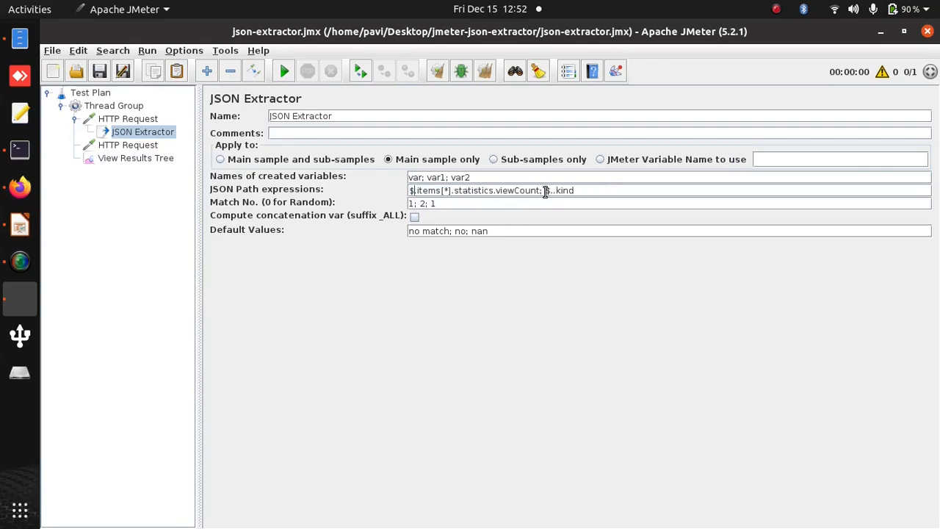
left_click_drag(545, 192, 659, 191)
key("Delete")
key("BackSpace")
key("BackSpace")
left_click_drag(491, 231, 325, 231)
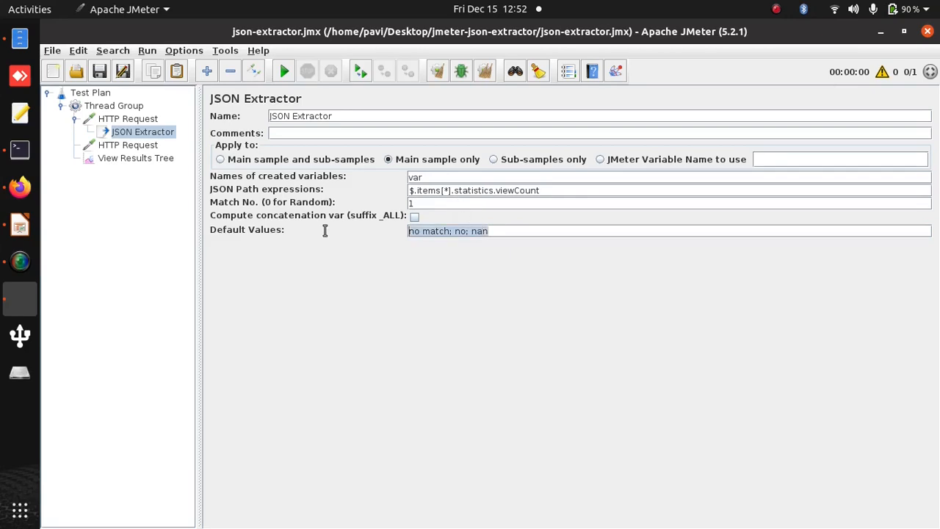
type("NaN")
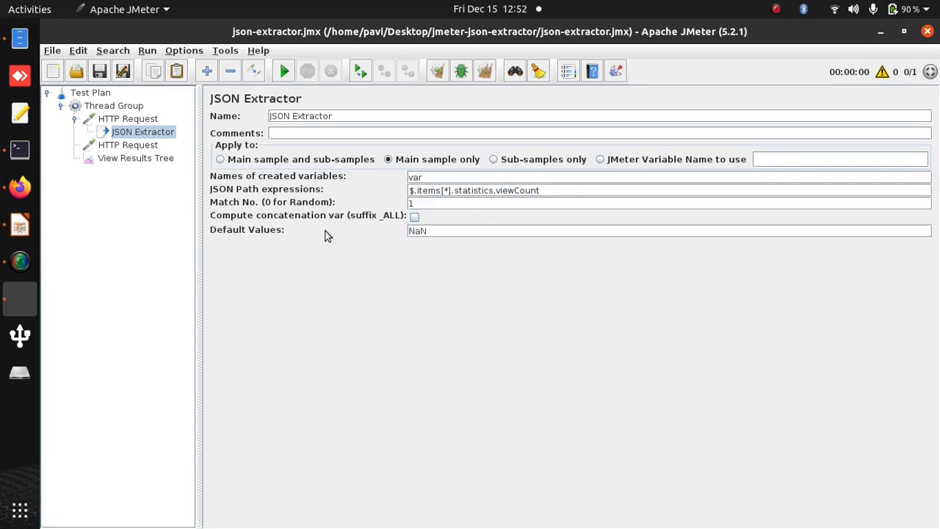
Step: Clear all results, select the ${var1} and ${var2} lines in the second request's body, and run the test plan
left_click(147, 50)
left_click(173, 242)
left_click(128, 146)
left_click_drag(277, 295, 223, 282)
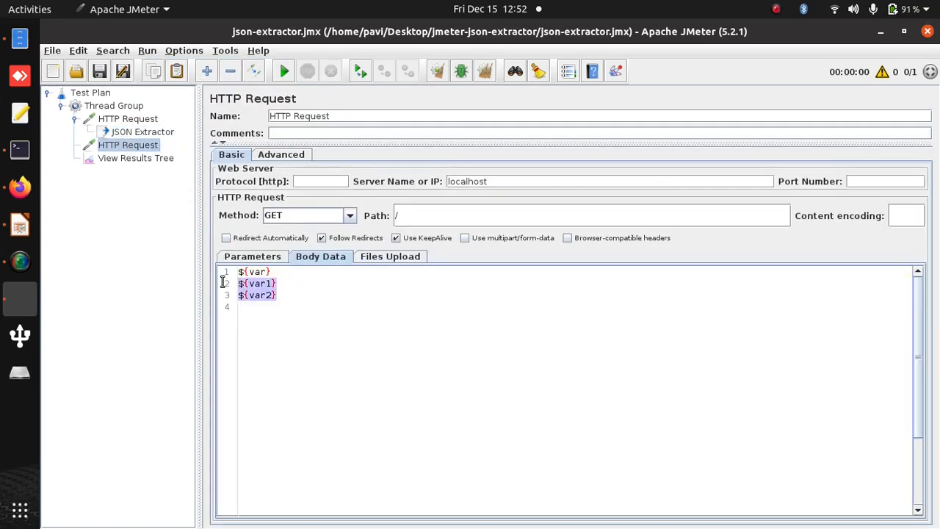
left_click(151, 53)
left_click(159, 64)
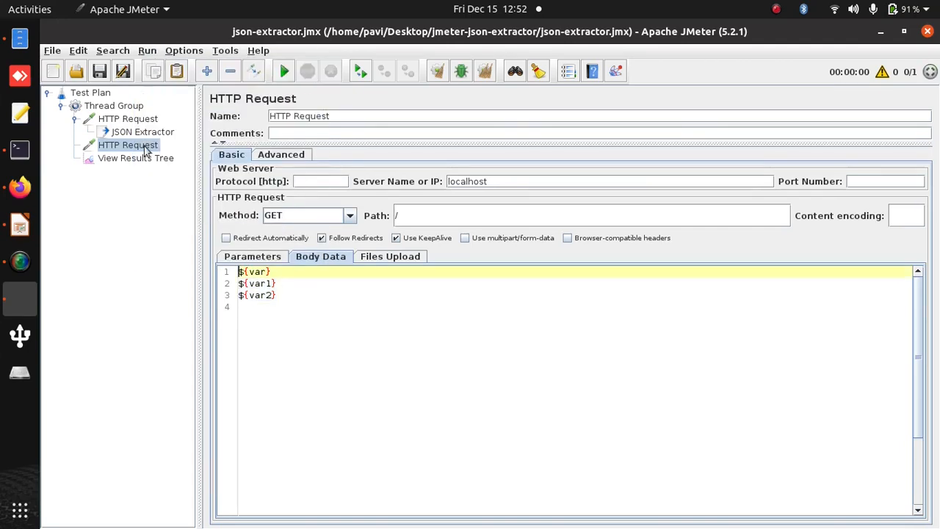
Step: Open View Results Tree and check the request body of HTTP Request-0 under the second request
left_click(144, 159)
left_click(218, 252)
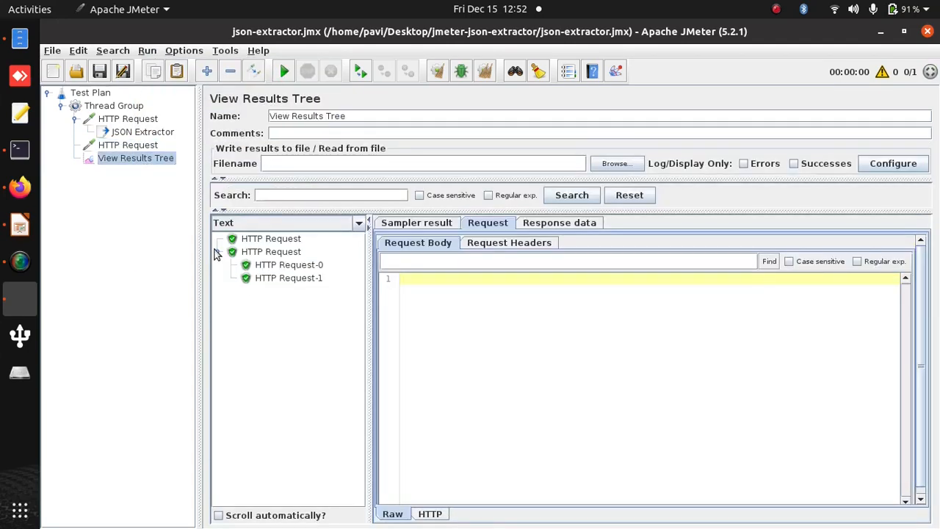
left_click(273, 266)
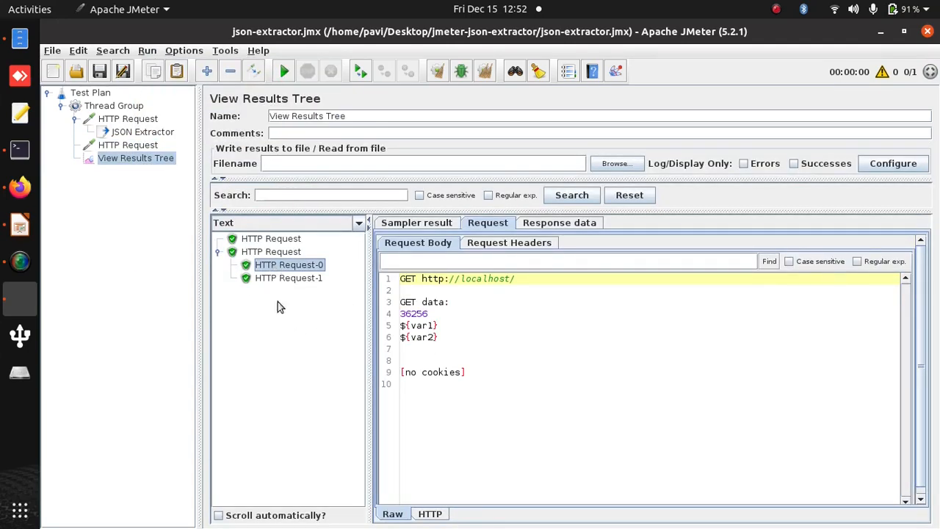
Step: Set the JSON Extractor's match number to -1 and the second HTTP Request's body to ${var_1} and ${var_2} on separate lines
left_click(131, 132)
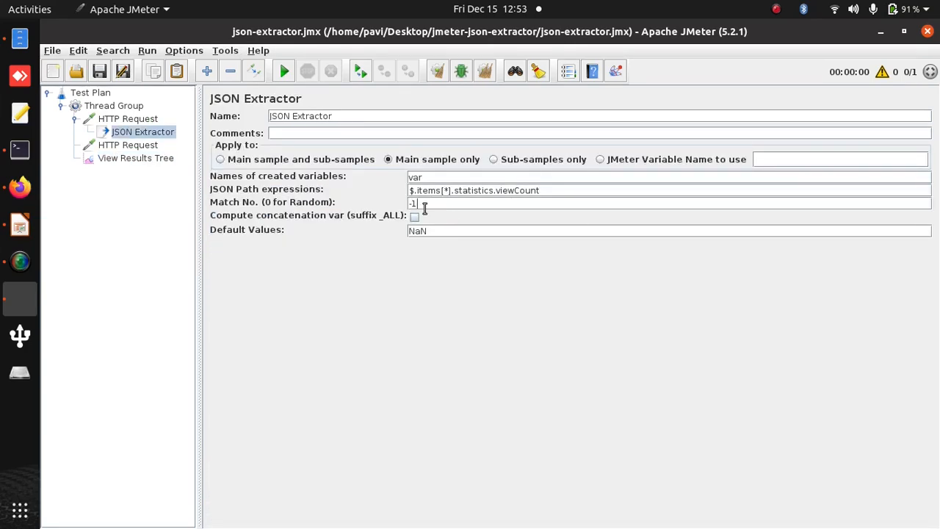
left_click(147, 146)
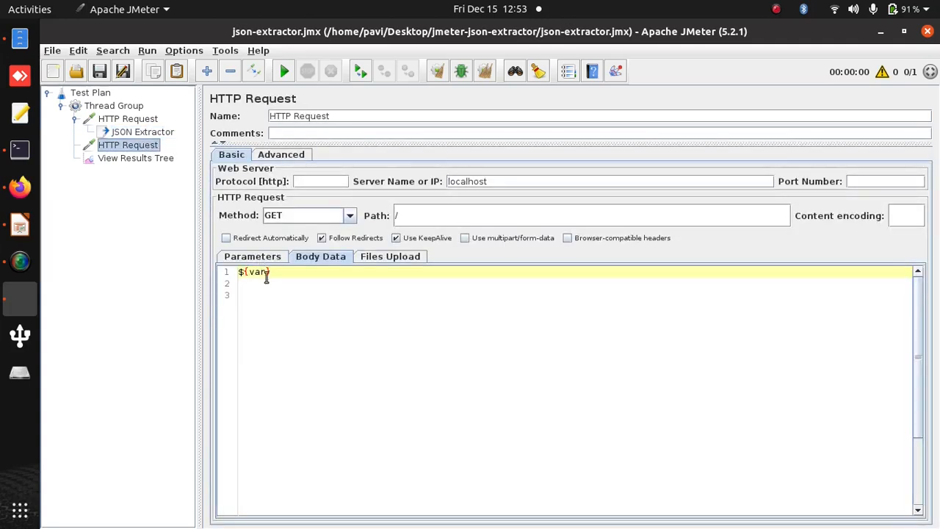
type("_q")
left_click(294, 293)
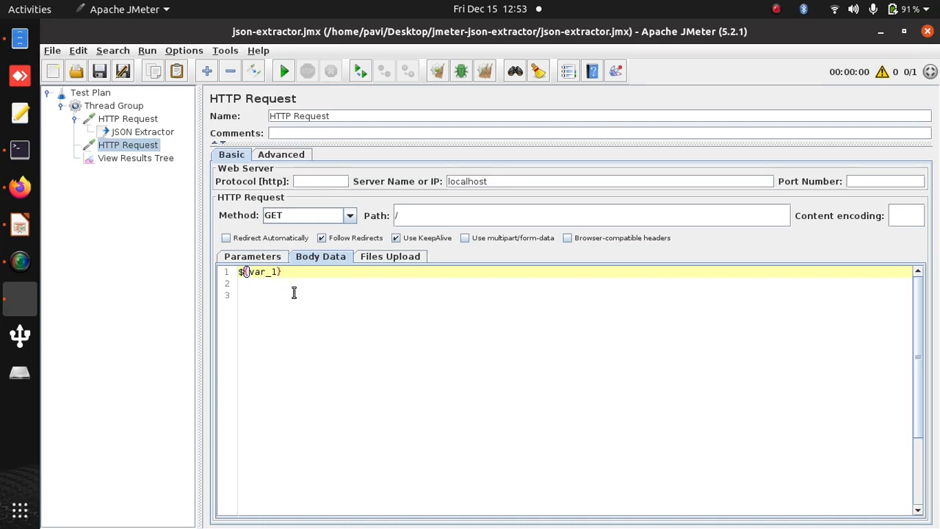
left_click(297, 271)
key("Return")
type("${var_1}")
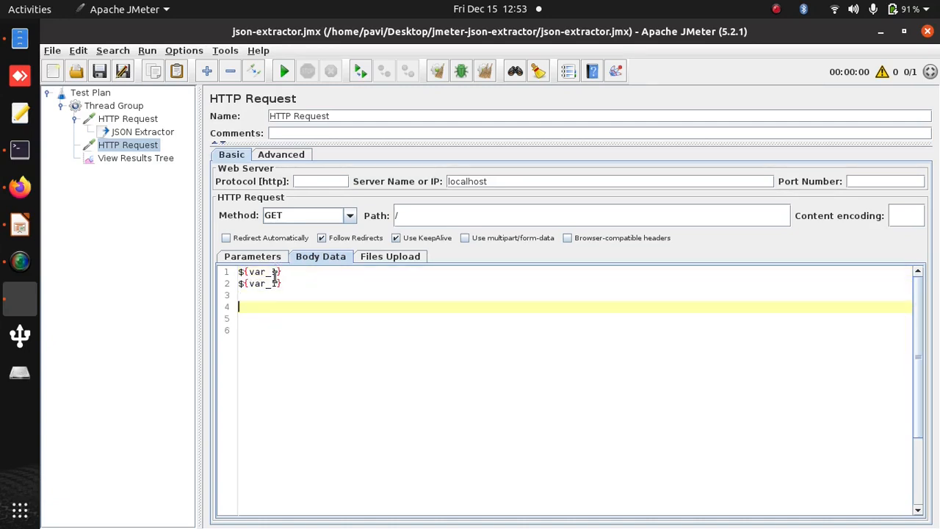
left_click(274, 272)
left_click(276, 284)
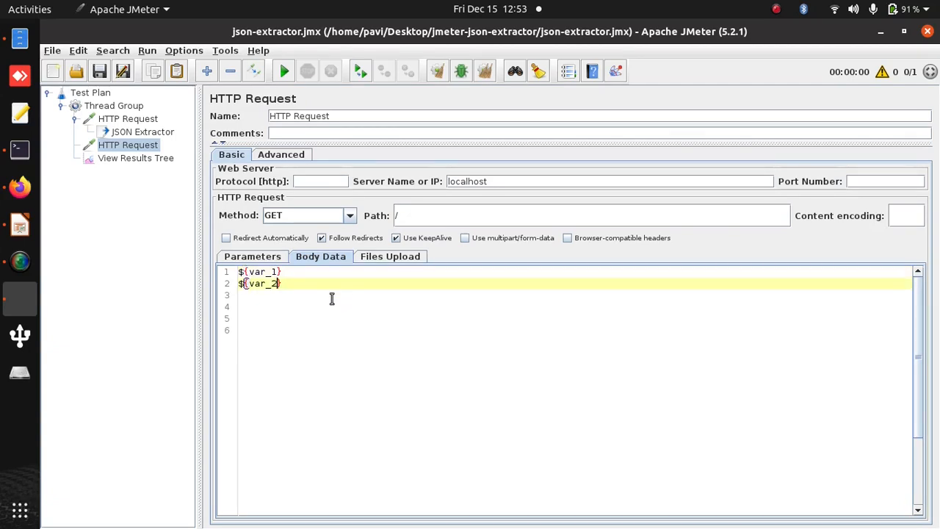
Step: Clear all previous results and run the test plan without pauses
left_click(148, 51)
left_click(173, 241)
left_click(149, 51)
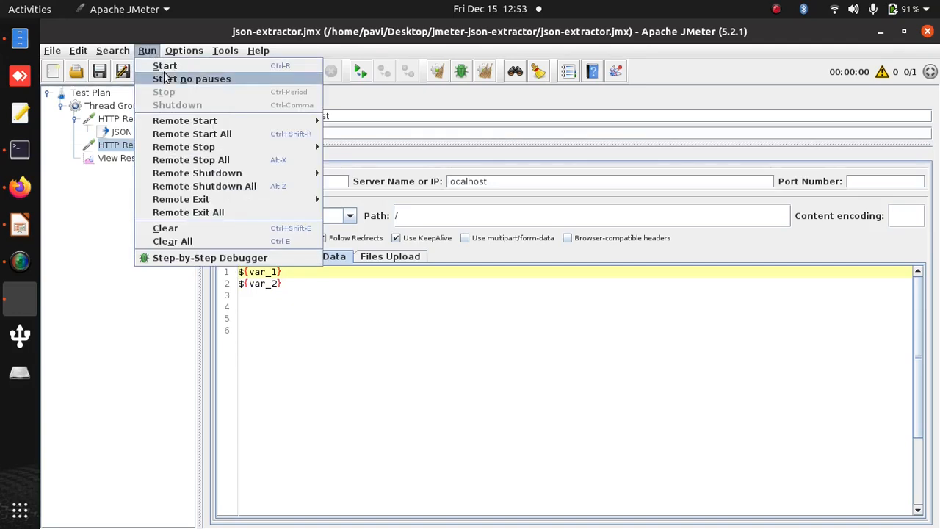
left_click(155, 79)
Step: Show the results as Text and check the two extracted values in HTTP Request-0's request body
left_click(146, 160)
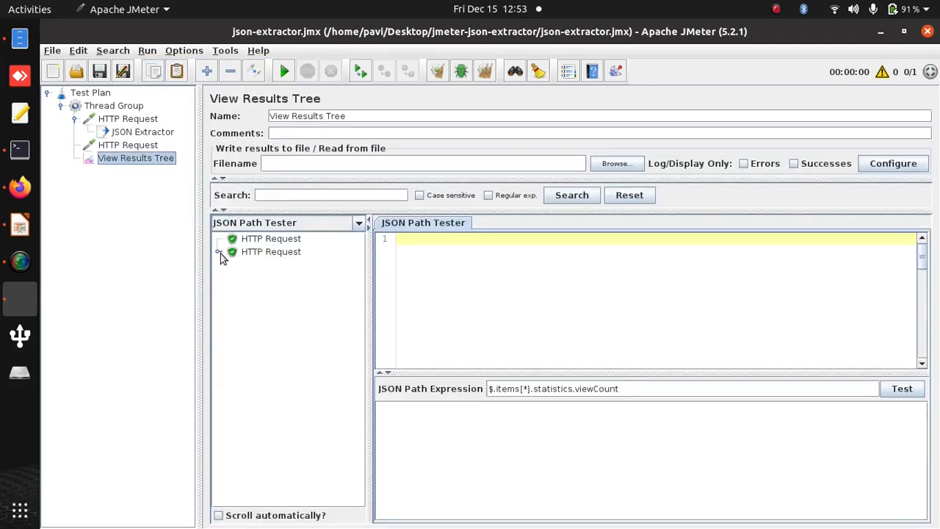
left_click(218, 252)
left_click(258, 268)
left_click(359, 223)
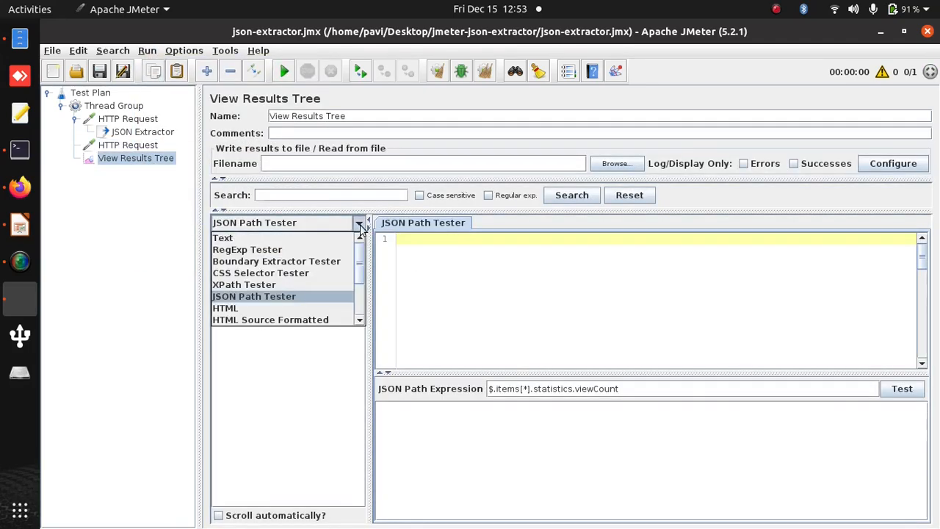
left_click(279, 235)
left_click(498, 225)
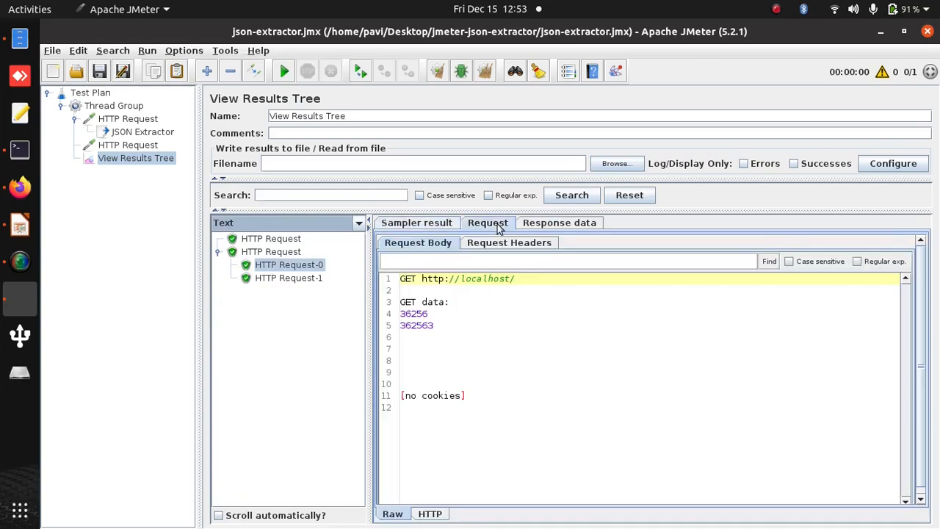
left_click_drag(401, 313, 416, 328)
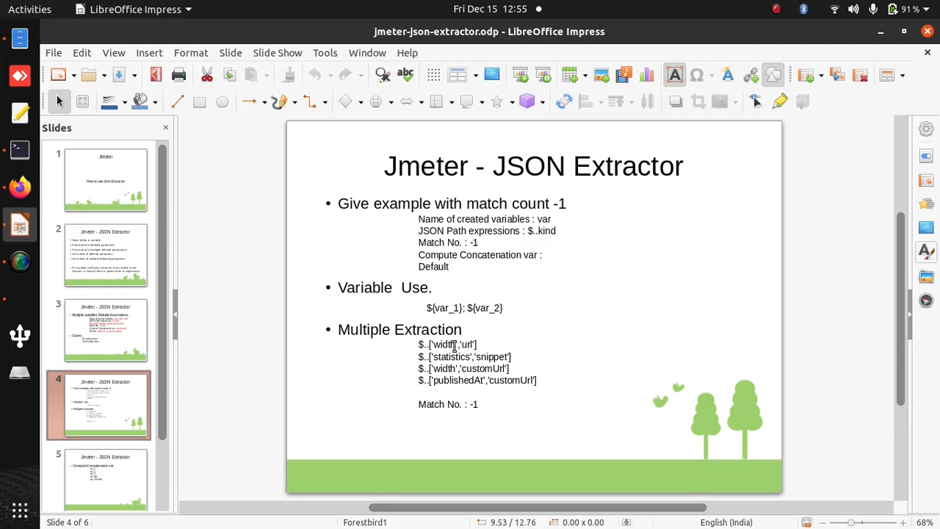
Step: Copy $..['width','url'] from slide 4 in LibreOffice Impress, return to JMeter, and set it as the JSON Extractor's path expression
triple_click(453, 345)
key("ctrl+c")
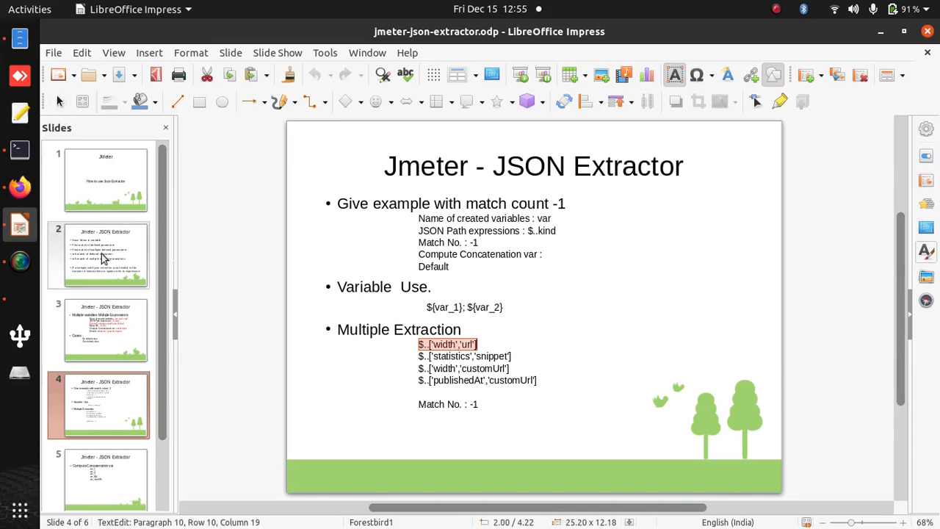
left_click(24, 310)
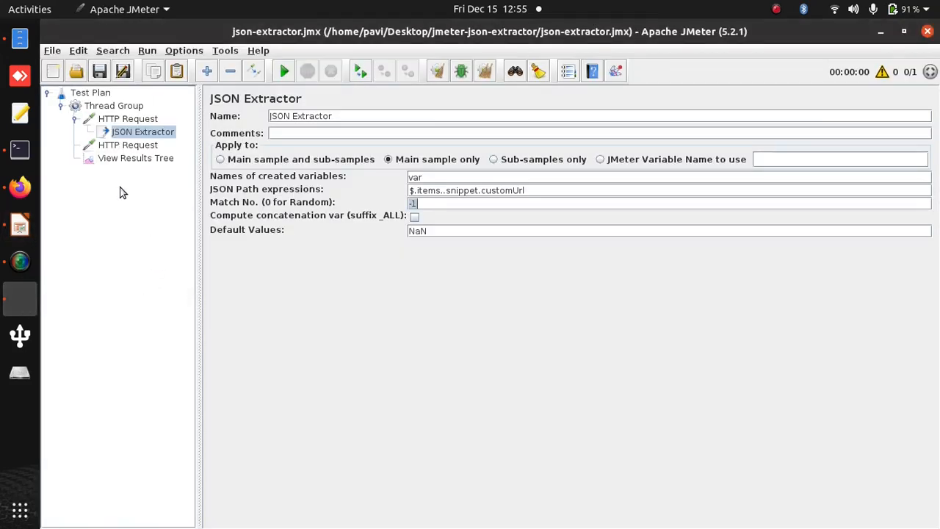
triple_click(479, 190)
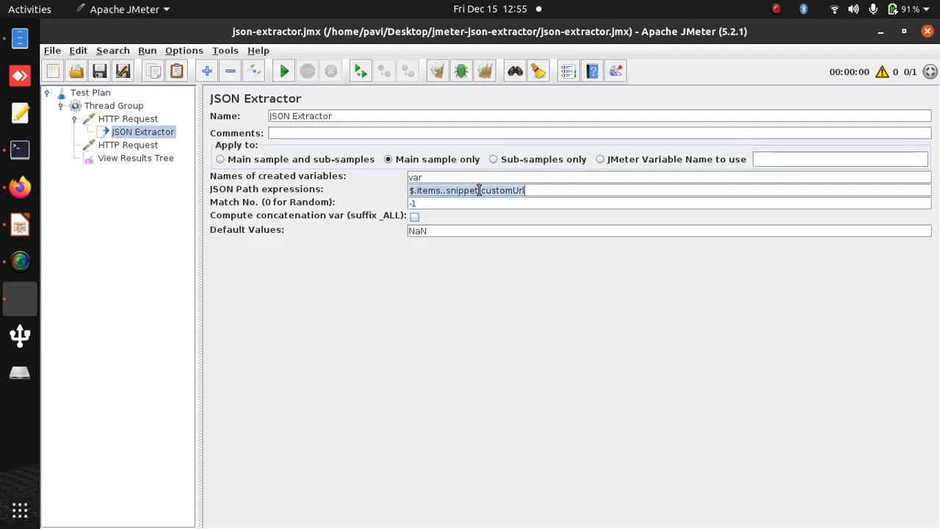
key("ctrl+v")
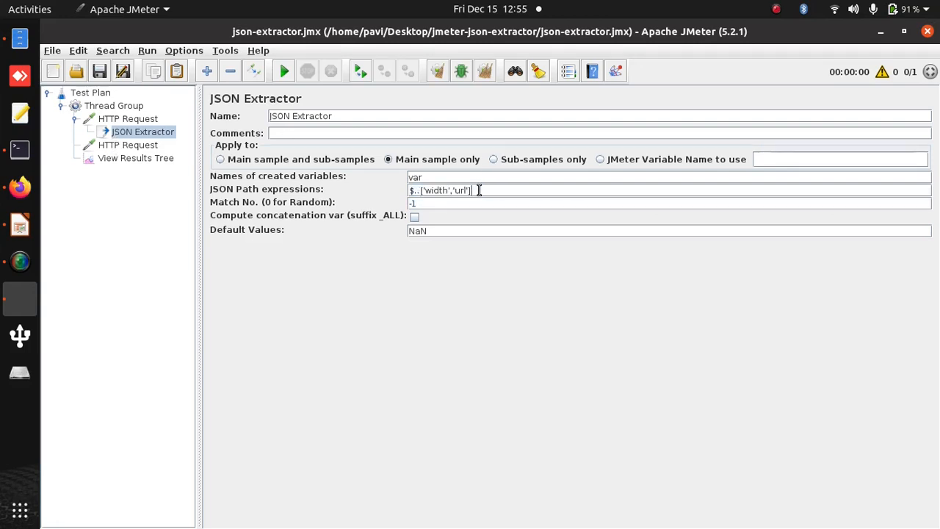
Step: Test the expression $..['width','url'] on the first HTTP Request's response with the JSON Path Tester
left_click(130, 159)
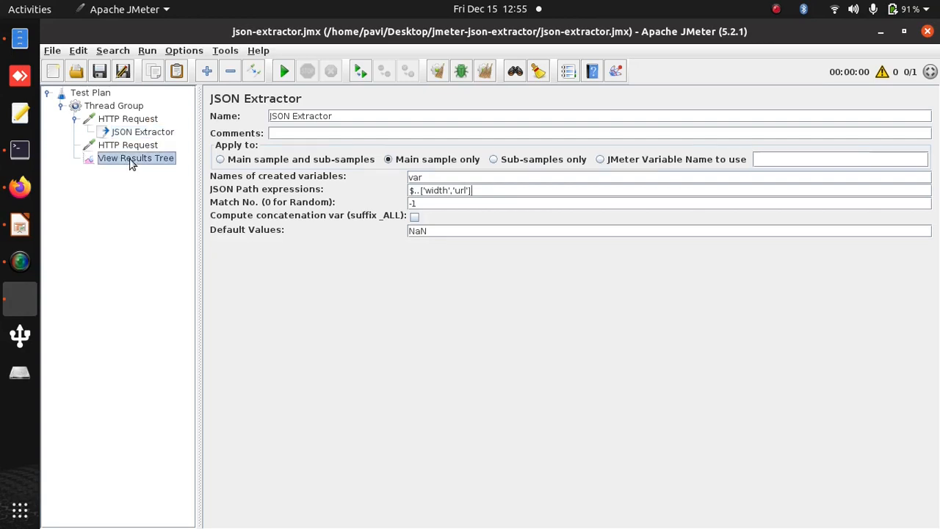
left_click(286, 239)
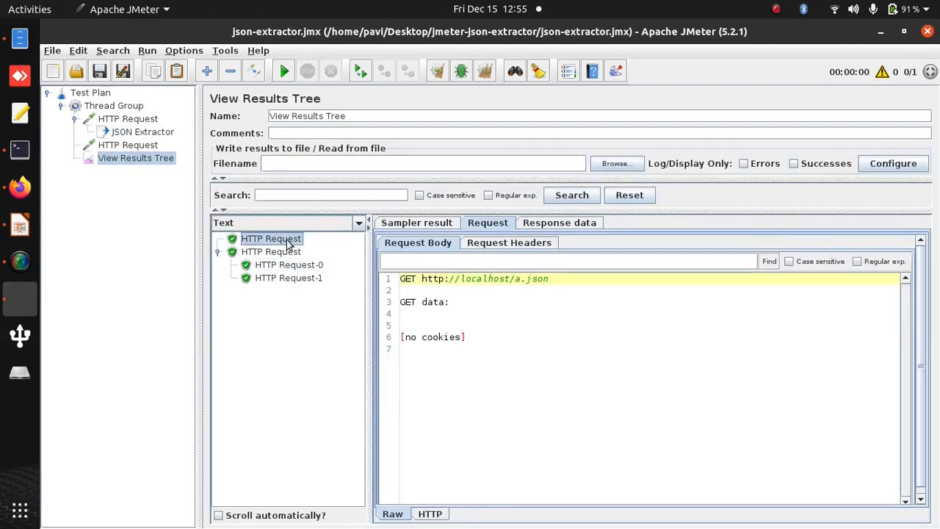
left_click(358, 223)
left_click(288, 296)
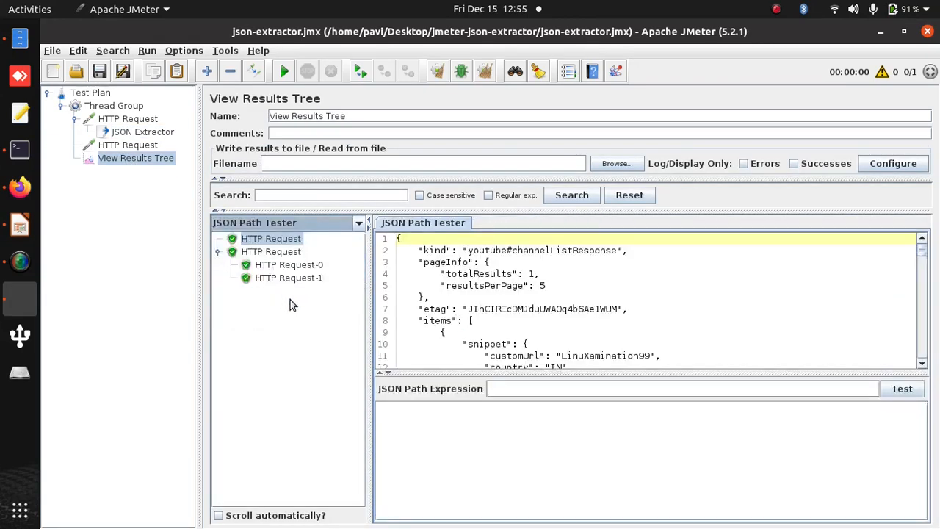
left_click(538, 392)
key("ctrl+v")
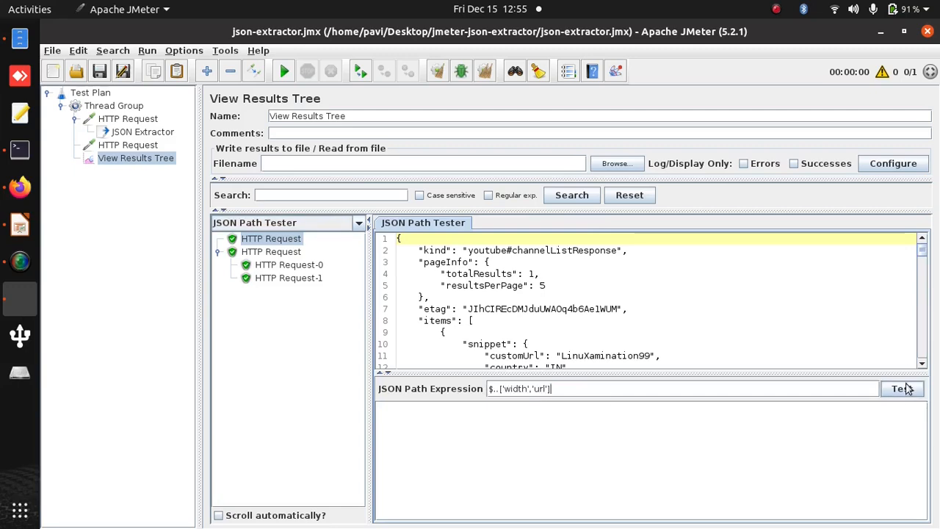
left_click(902, 394)
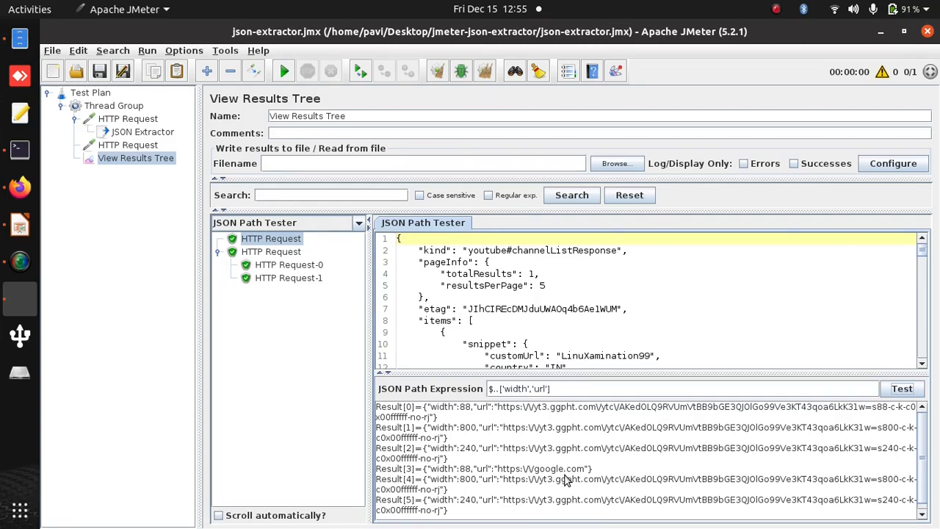
Step: Clear all results, set the View Results Tree renderer to Text, and run the test plan
left_click(147, 119)
left_click(151, 130)
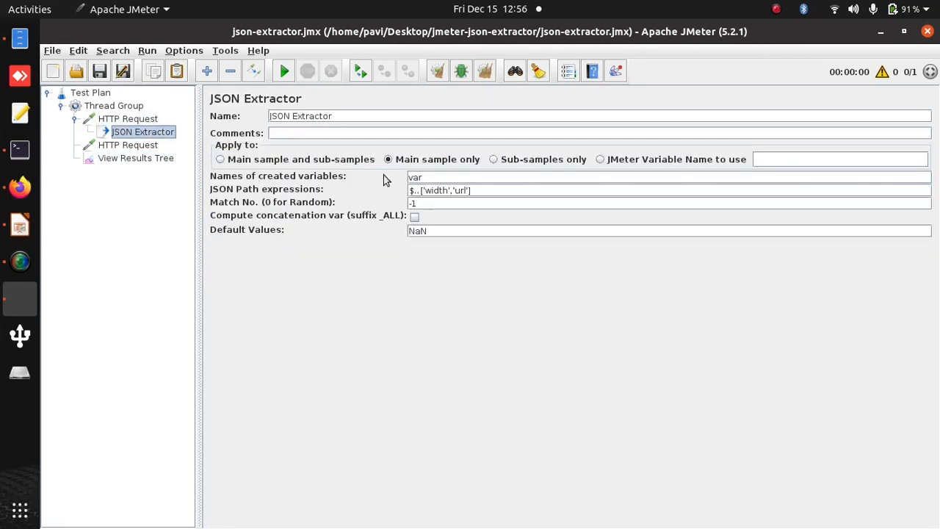
left_click(147, 52)
left_click(196, 242)
left_click(151, 158)
left_click(359, 222)
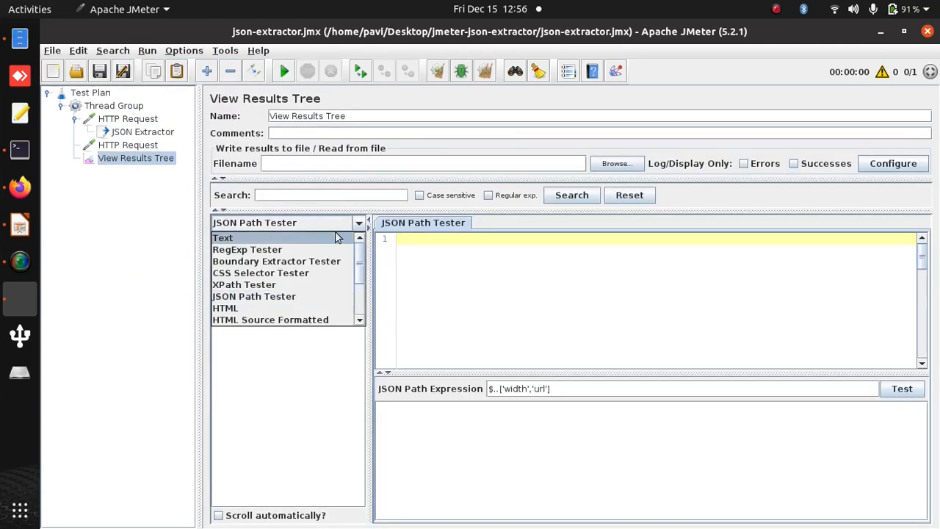
left_click(324, 239)
left_click(149, 52)
left_click(163, 64)
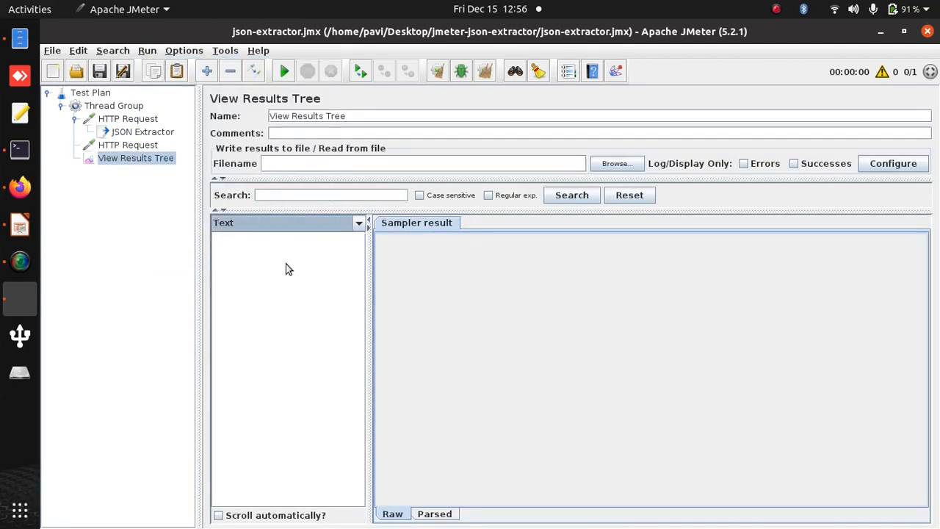
Step: Expand the second HTTP Request result and check the extracted width and url pairs in HTTP Request-0's request body
left_click(218, 251)
left_click(268, 265)
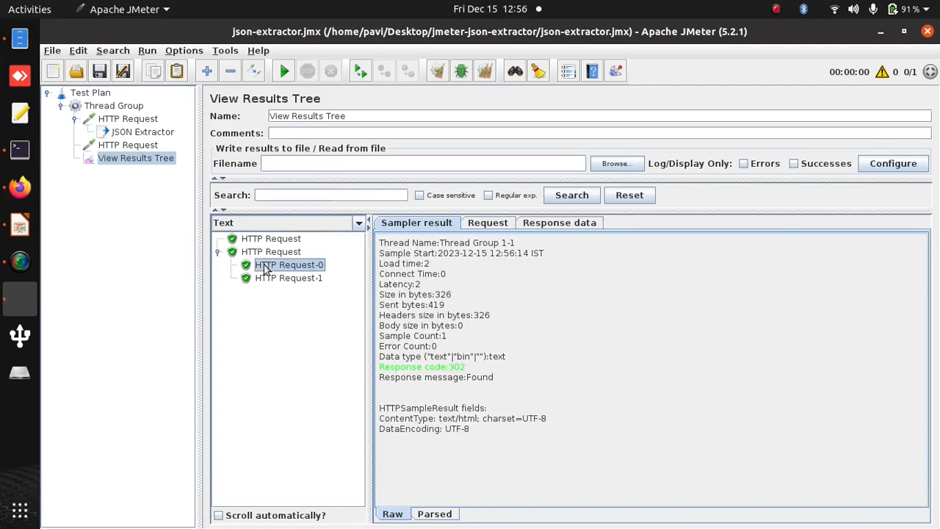
left_click(487, 222)
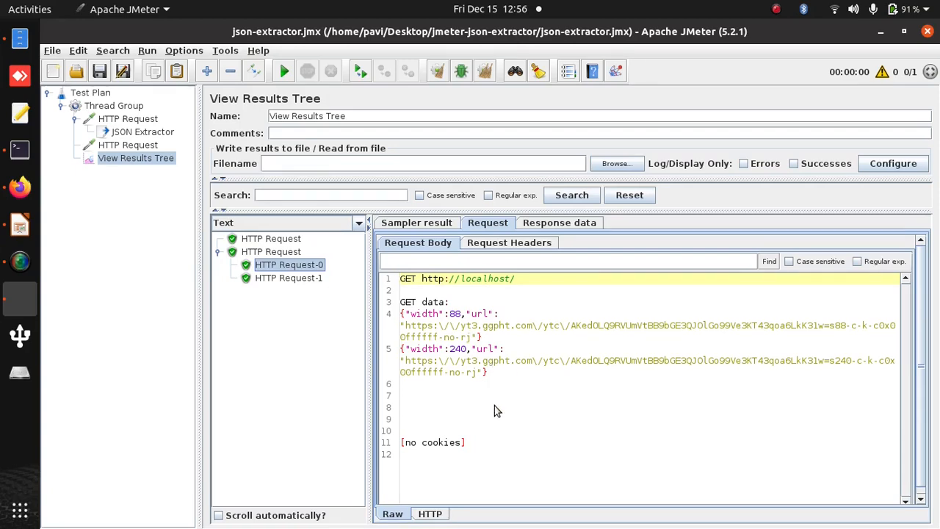
Step: Duplicate the ${var_1} and ${var_2} lines twice in the second HTTP Request's body, making six consecutive lines
left_click(138, 132)
left_click(129, 145)
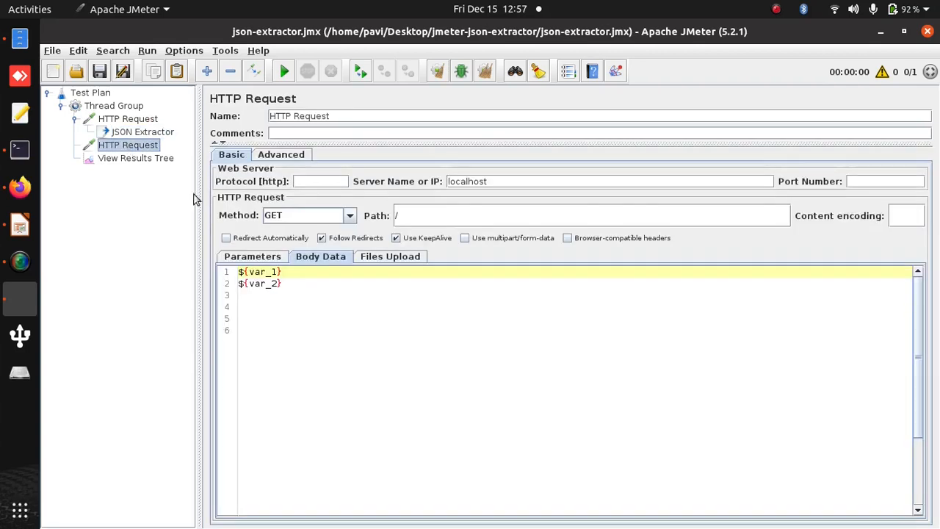
left_click_drag(286, 288, 241, 261)
key("ctrl+c")
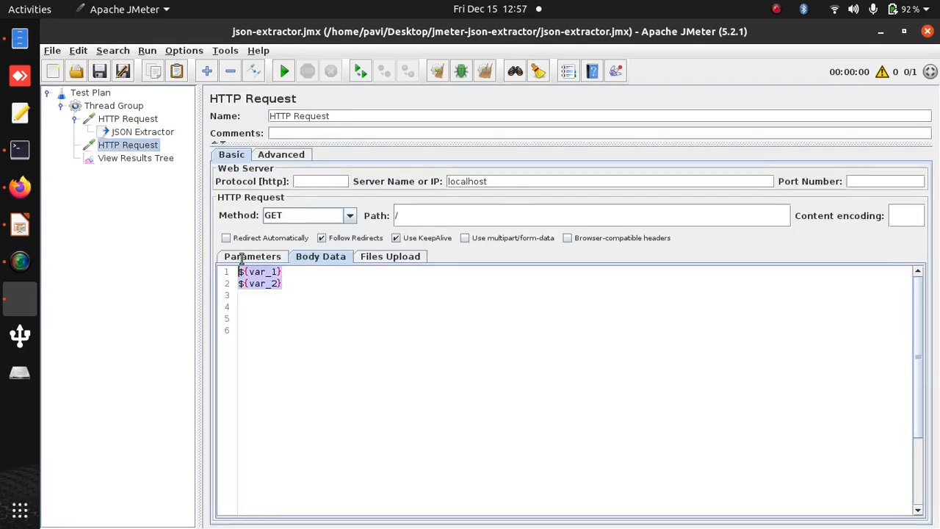
left_click(287, 283)
key("Return")
key("ctrl+v")
key("Return")
key("Return")
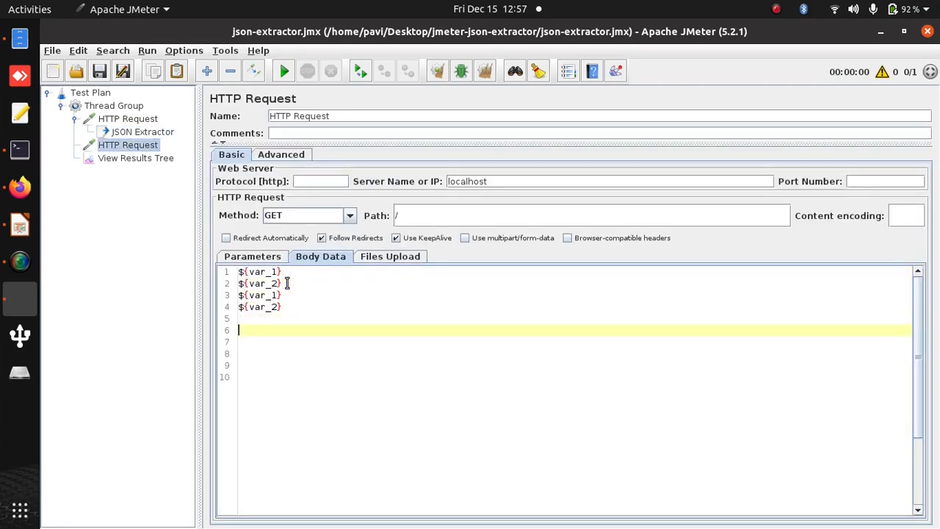
key("ctrl+v")
left_click(257, 318)
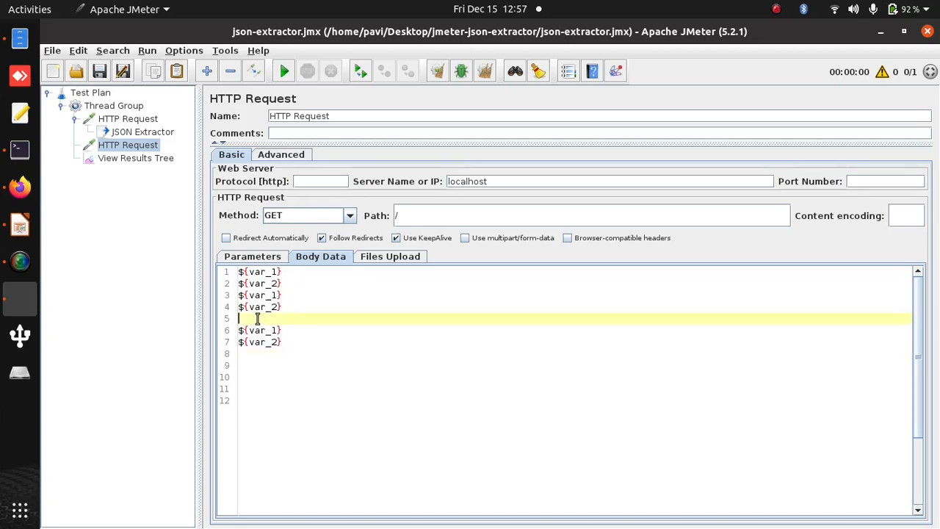
key("BackSpace")
Step: Renumber the variables on body lines 3 to 5 as ${var_3}, ${var_4} and ${var_5}
left_click(314, 297)
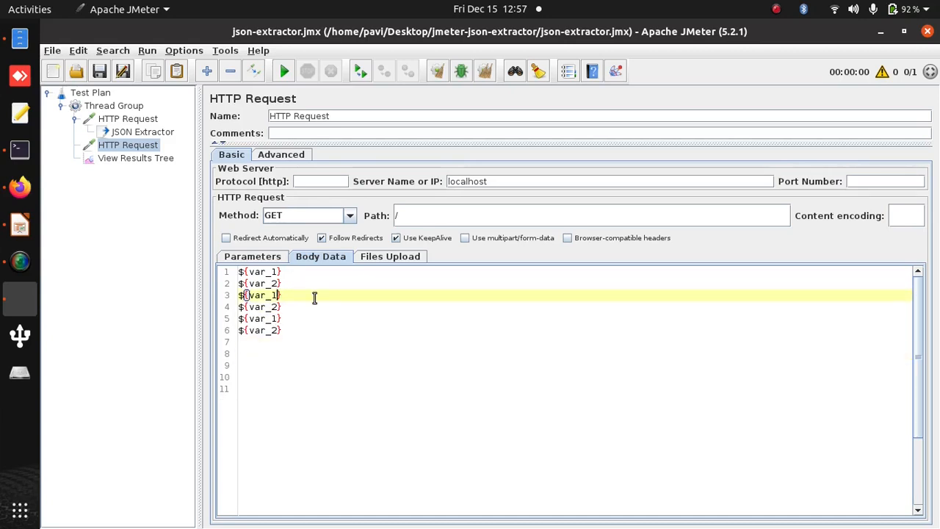
key("Left")
key("BackSpace")
type("3")
key("Down")
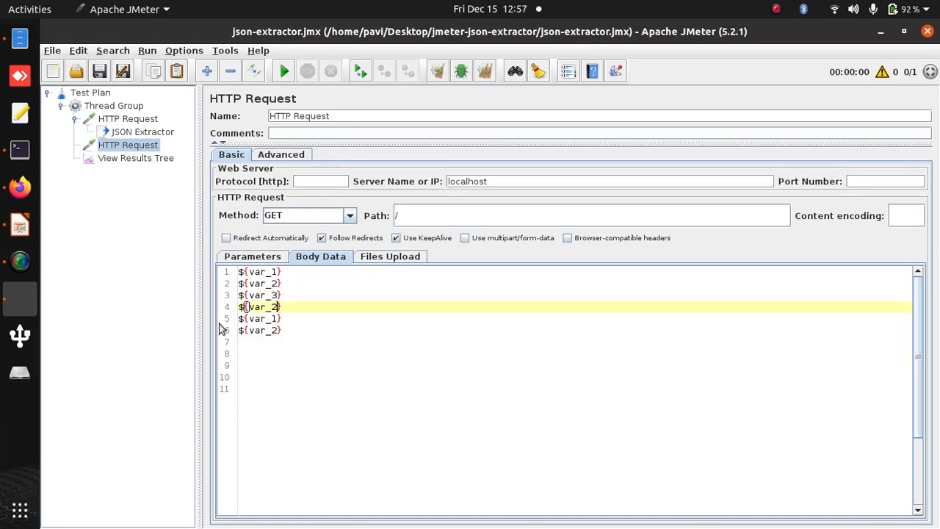
key("BackSpace")
type("4")
left_click(275, 318)
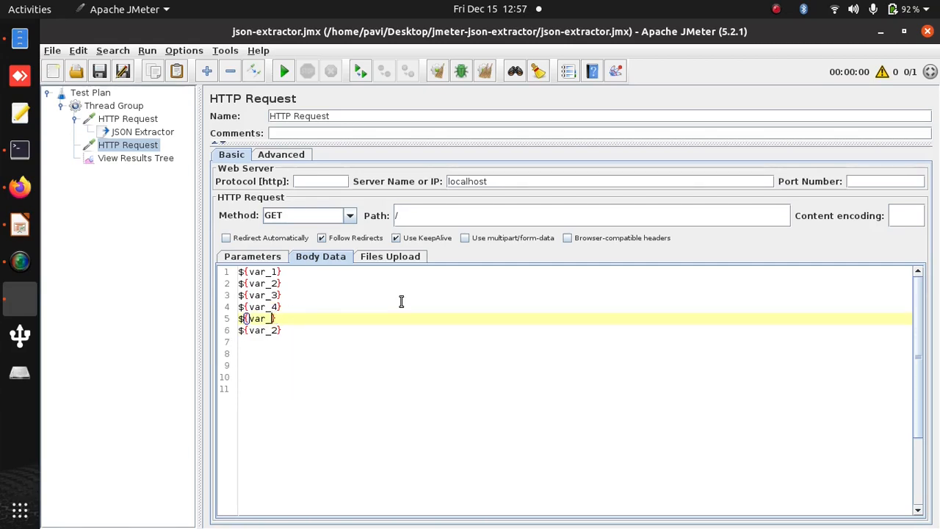
type("5")
Step: Change body line 6 to ${var_6} and paste another copy of the ${var_1} and ${var_2} lines below it
left_click(283, 330)
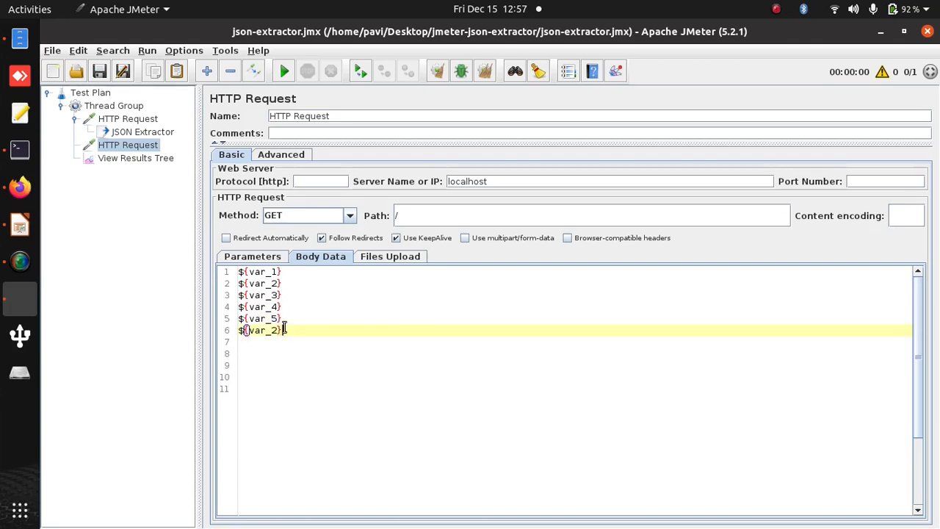
key("BackSpace")
key("BackSpace")
type("6}")
key("Return")
key("ctrl+v")
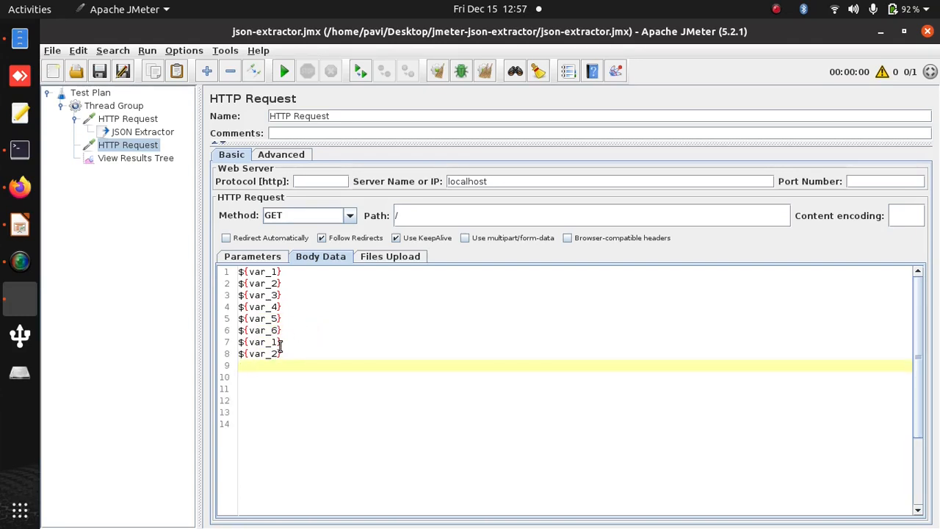
Step: Renumber the variables on body lines 7 and 8 of the second HTTP Request as ${var_7} and ${var_8}
left_click(246, 342)
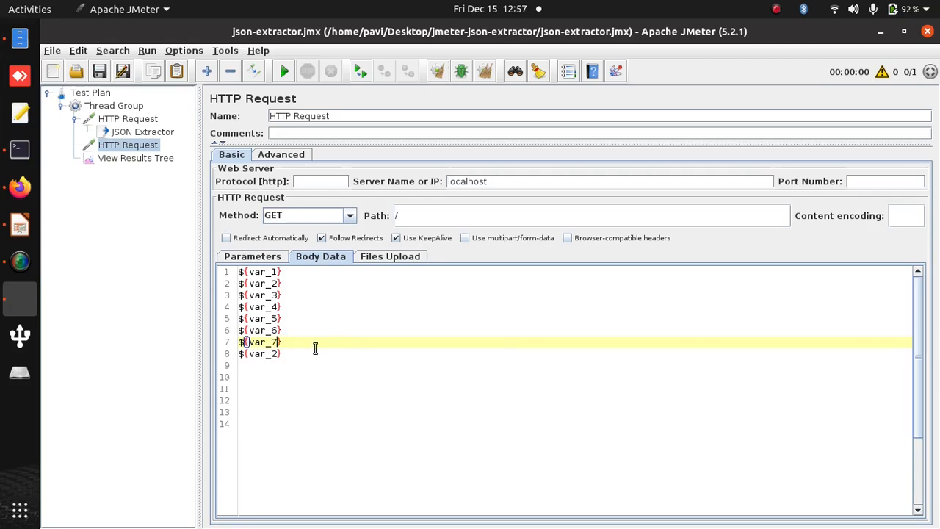
left_click(276, 353)
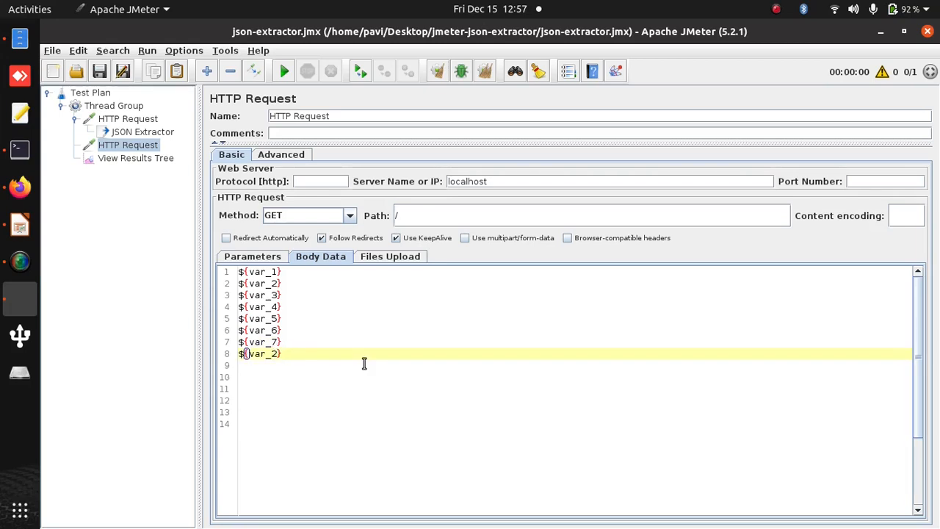
type("8")
Step: Clear all previous results, run the test plan again and show the View Results Tree
left_click(147, 50)
left_click(170, 241)
left_click(146, 50)
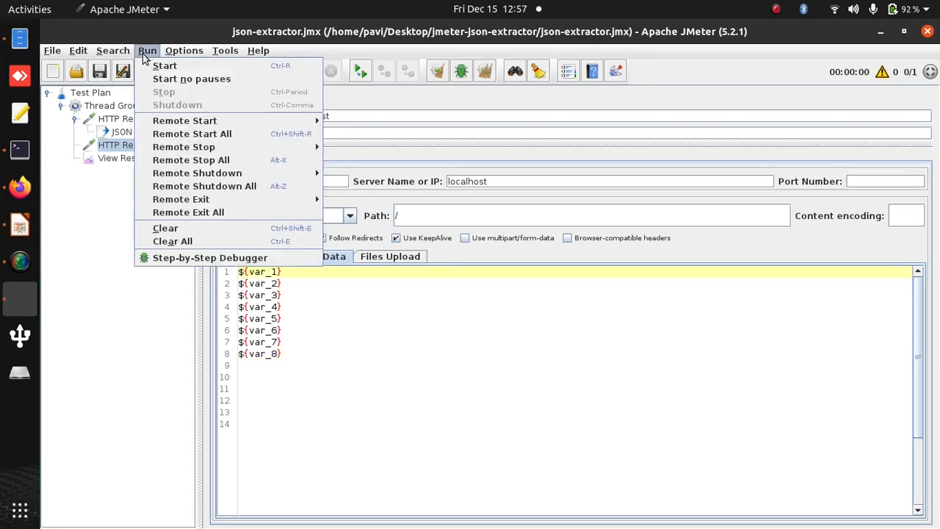
left_click(163, 67)
left_click(155, 158)
Step: Show HTTP Request-0's request body as text and check which values replaced ${var_1} to ${var_8}
left_click(217, 251)
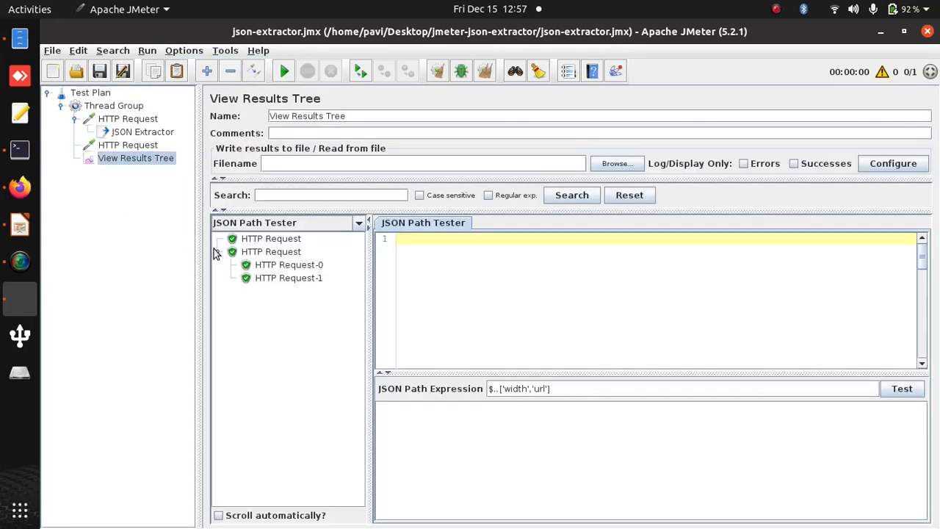
left_click(294, 266)
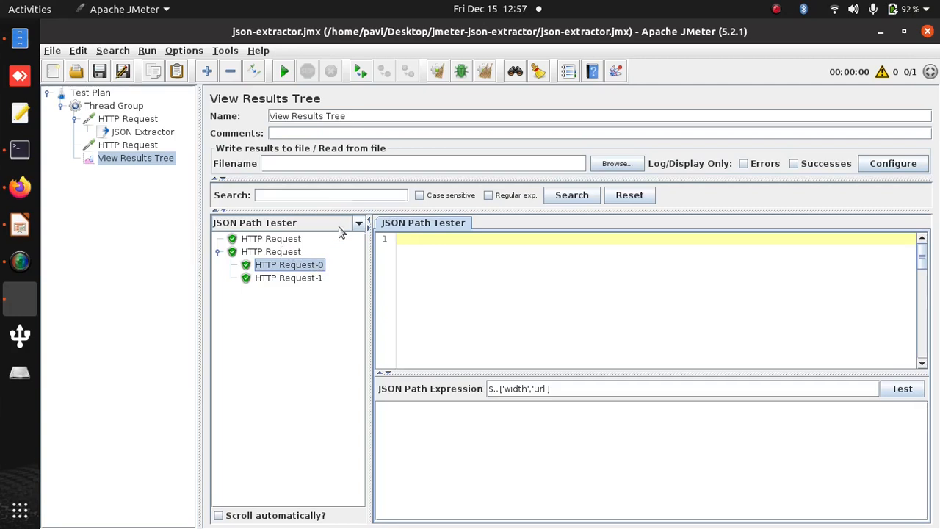
left_click(359, 223)
left_click(304, 241)
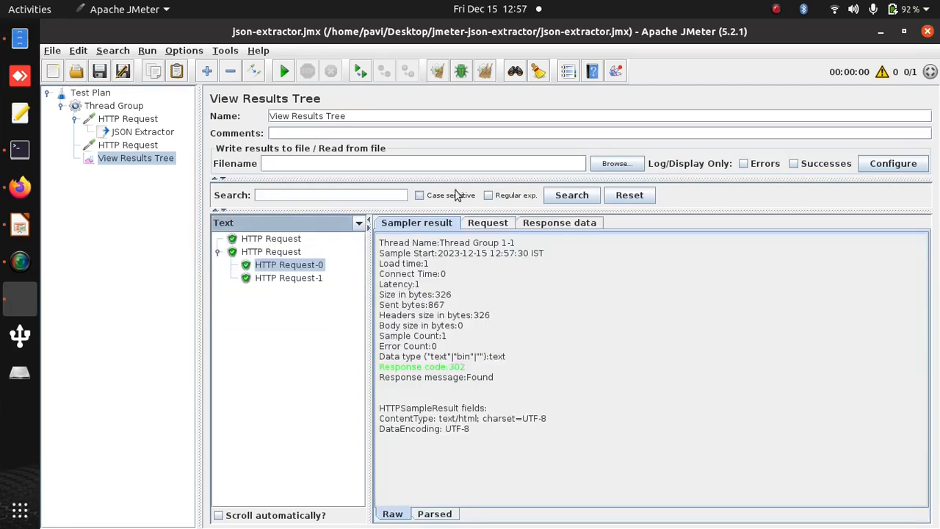
left_click(488, 224)
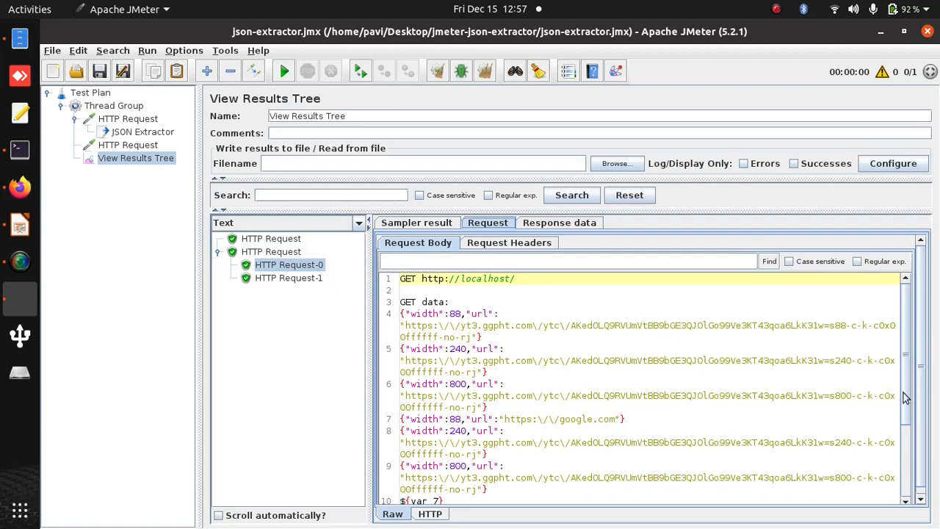
scroll(521, 427, "down", 3)
left_click_drag(443, 402, 397, 389)
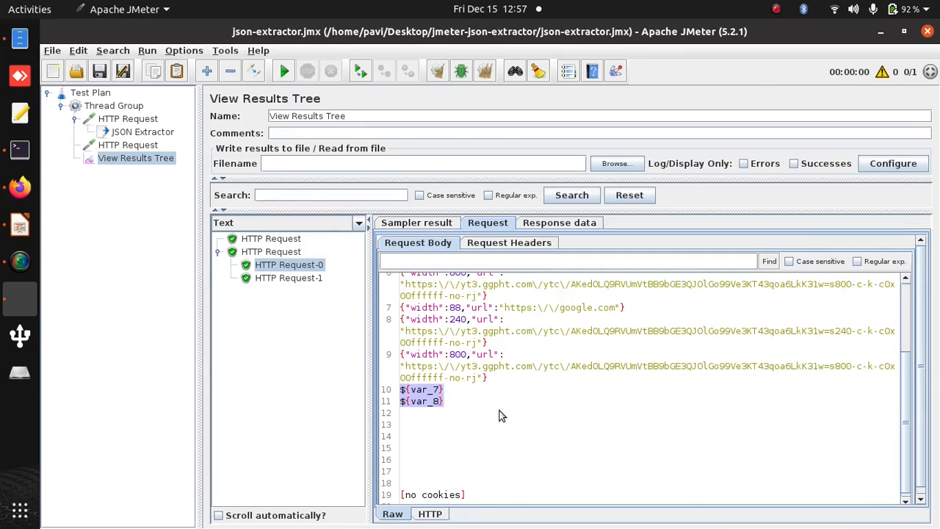
left_click_drag(909, 441, 913, 373)
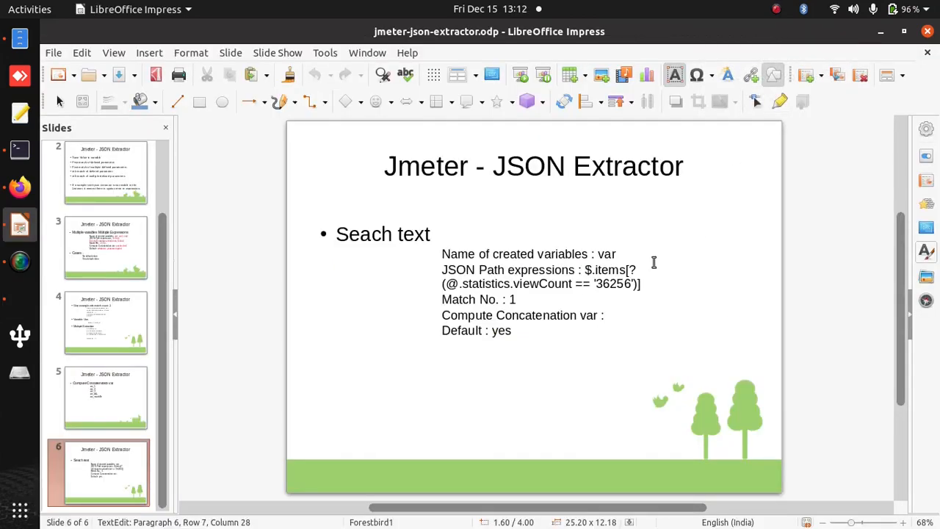
Step: Copy the viewCount filter expression from the slide, switch to Apache JMeter, run the test plan and show the View Results Tree
left_click_drag(585, 269, 640, 283)
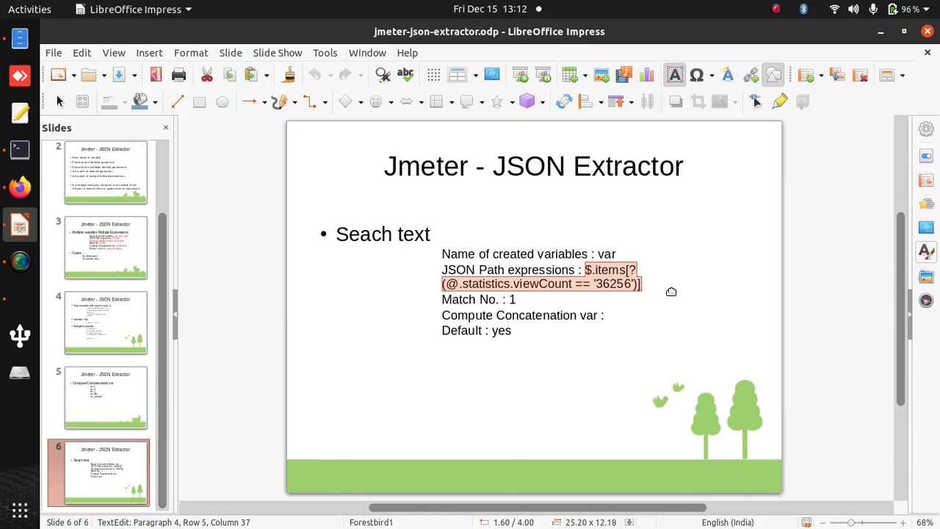
left_click(20, 297)
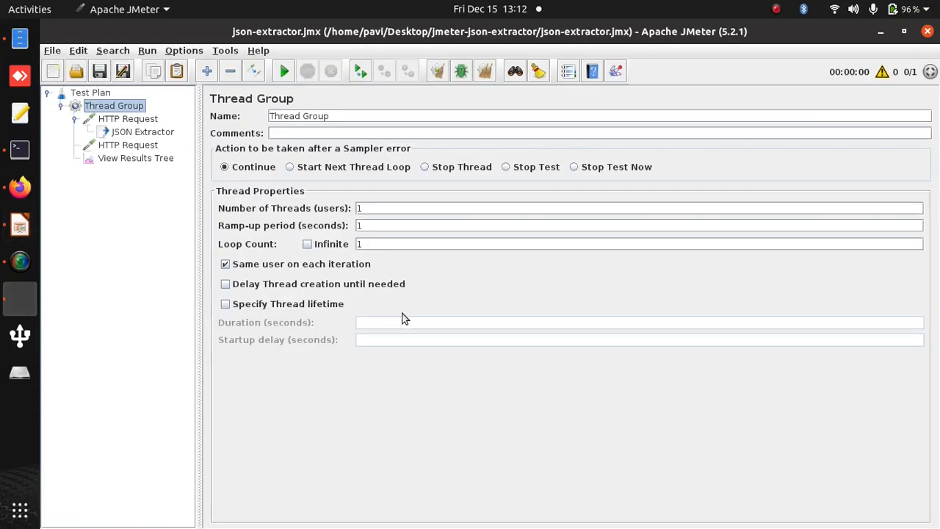
left_click(149, 51)
left_click(160, 65)
left_click(129, 159)
Step: Test $.items[?(@.statistics.viewCount == '36256')] on the first HTTP Request's response in the JSON Path Tester and find viewCount in the result
double_click(232, 252)
left_click(273, 265)
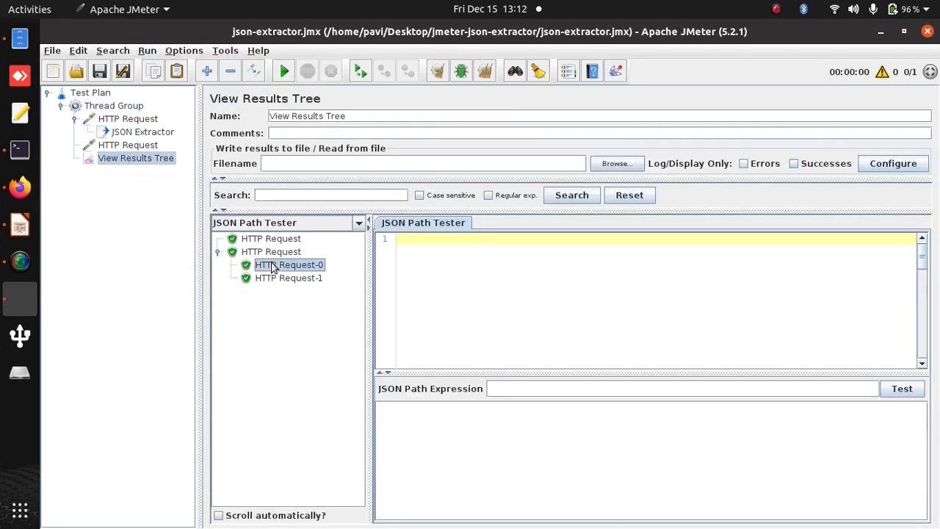
left_click(519, 388)
left_click(272, 239)
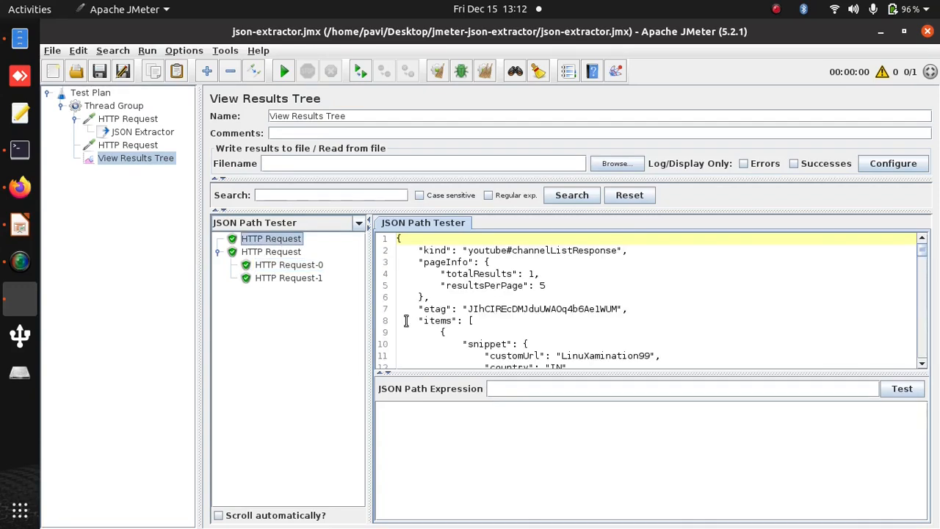
type("$.items[?(@.statistics.viewCount == '36256')]")
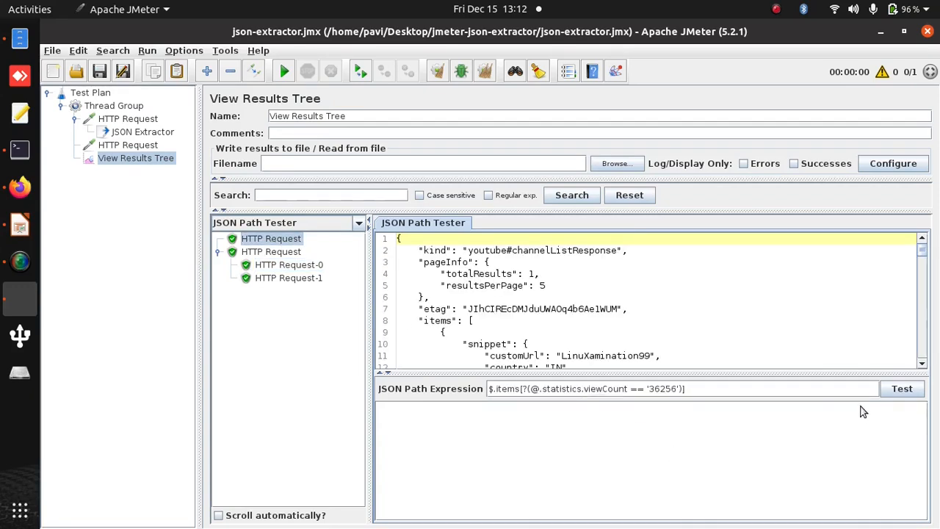
left_click(903, 389)
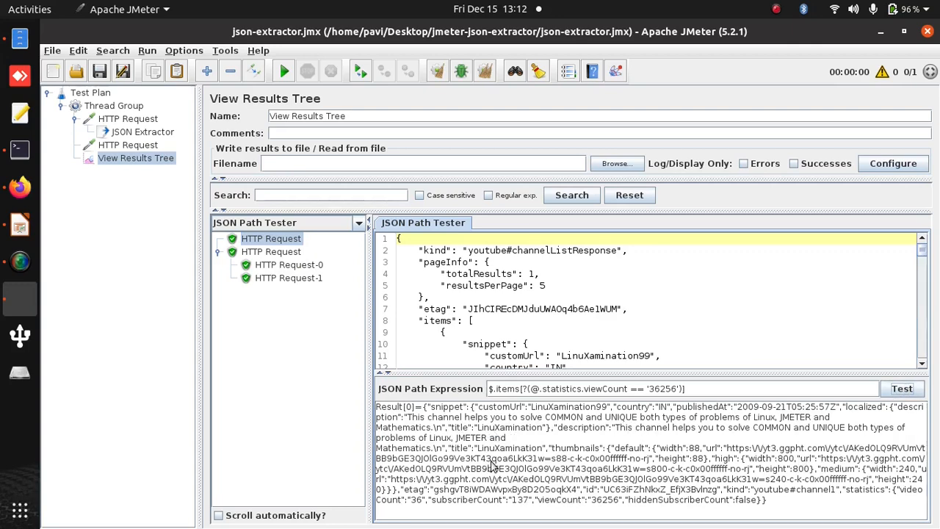
double_click(599, 500)
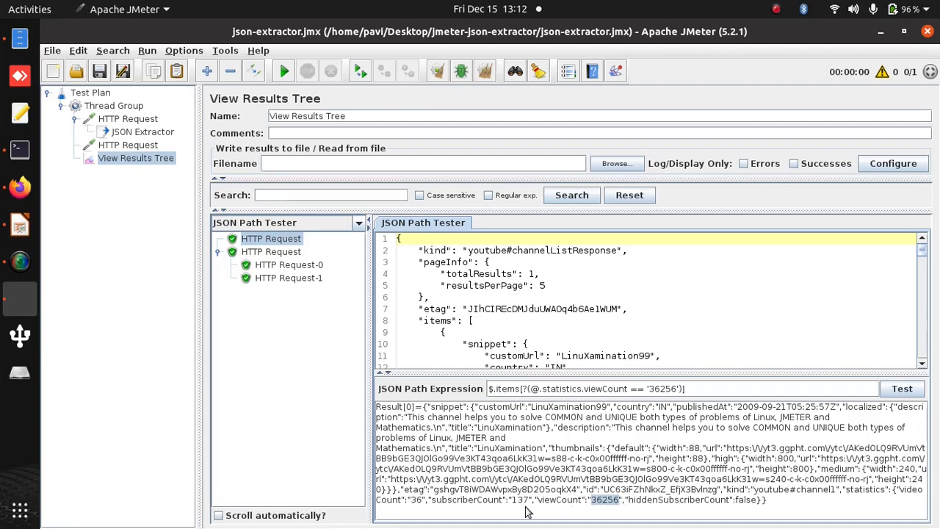
Step: Append .statistics.subscriberCount to the JSON path filter expression and test it
double_click(482, 500)
key("ctrl+c")
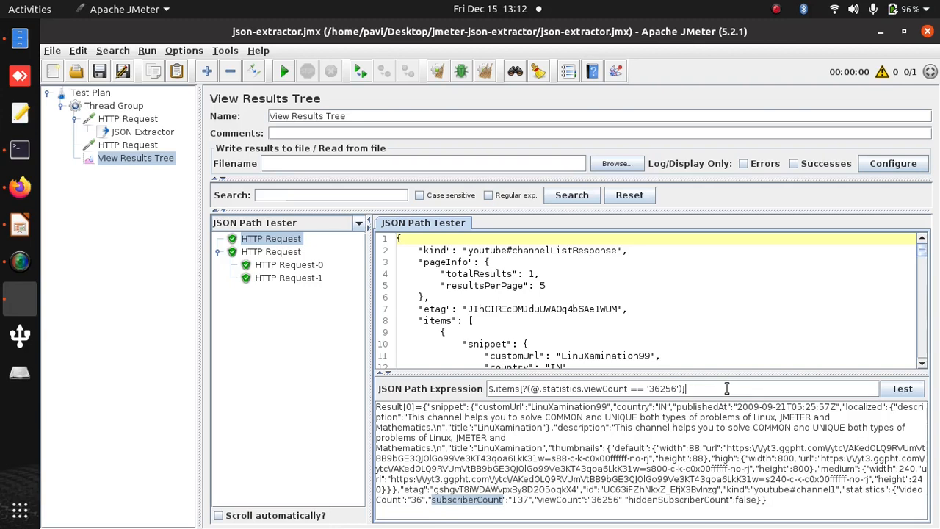
double_click(870, 489)
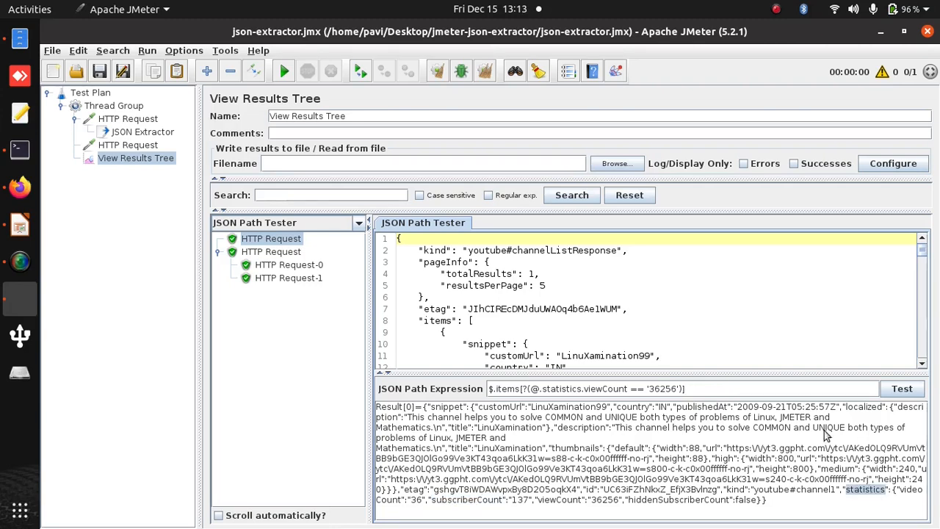
left_click(725, 388)
type(".statistics.")
double_click(481, 500)
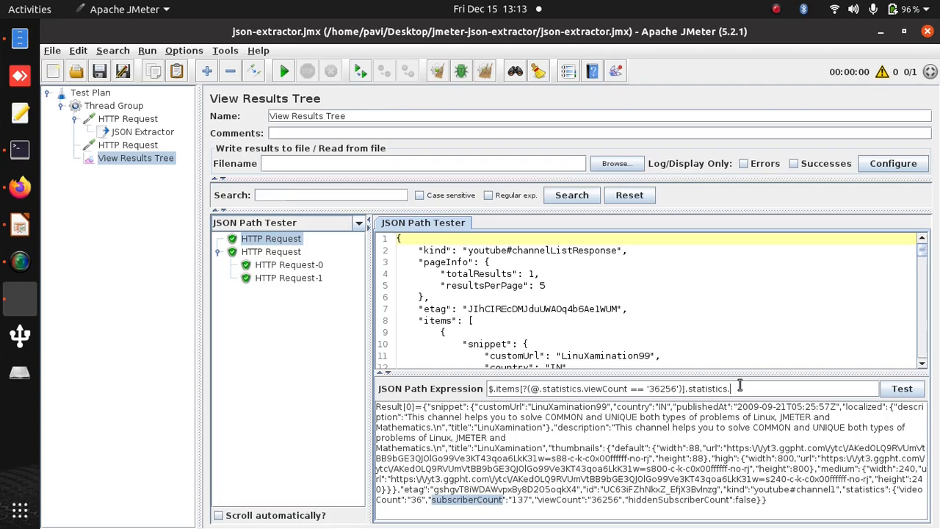
key("ctrl+v")
left_click(903, 390)
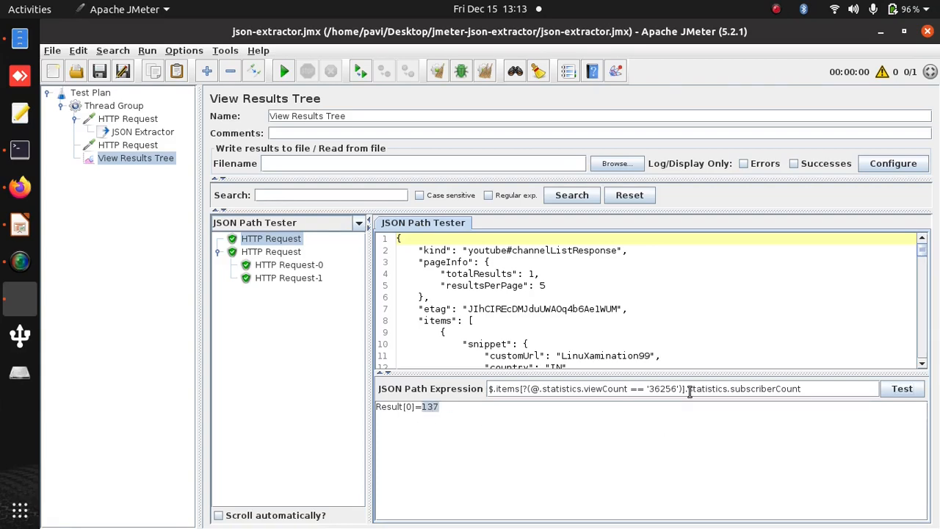
Step: Remove .statistics.subscriberCount from the JSON path expression and test the bare viewCount filter again
left_click_drag(684, 388, 844, 399)
key("BackSpace")
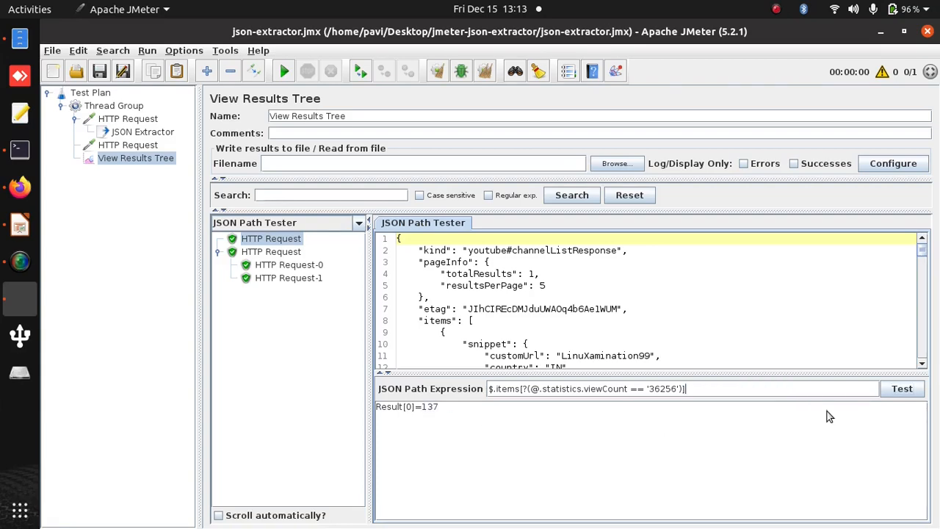
left_click(901, 388)
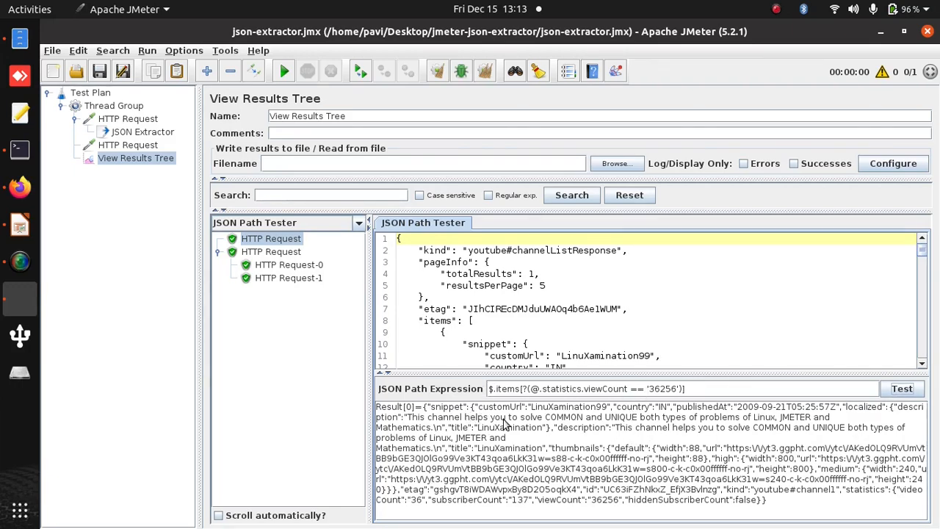
Step: Append .snippet.description to the JSON path filter expression and test it
left_click(705, 389)
type("ption")
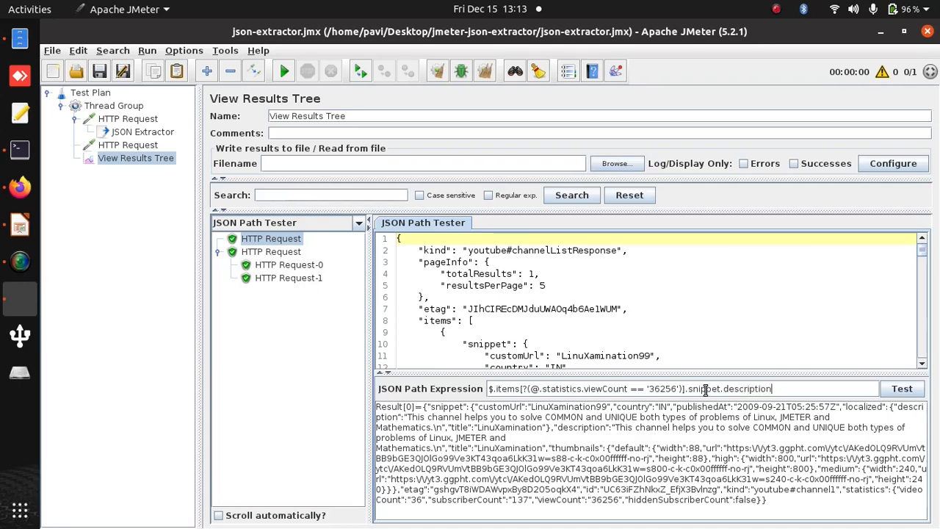
left_click(901, 389)
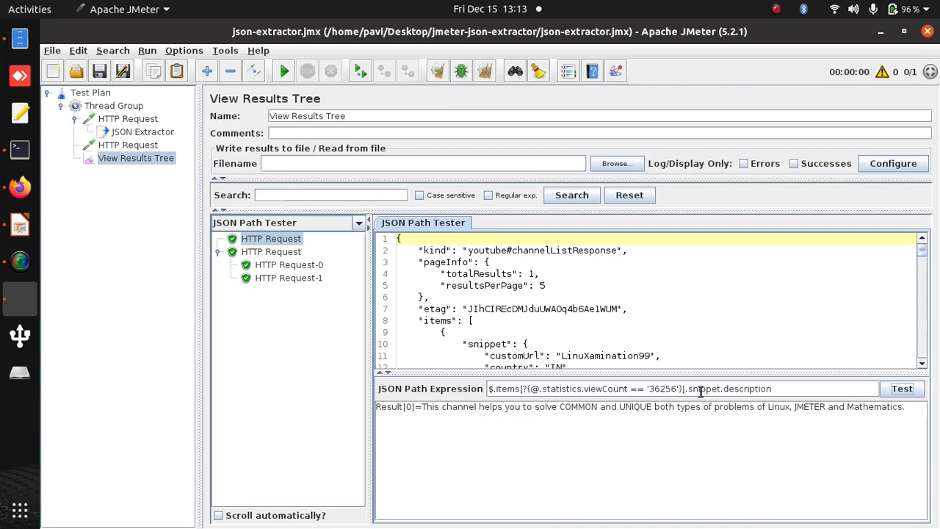
Step: Shorten the JSON path expression so it ends in .snippet and test it
left_click_drag(724, 389, 812, 397)
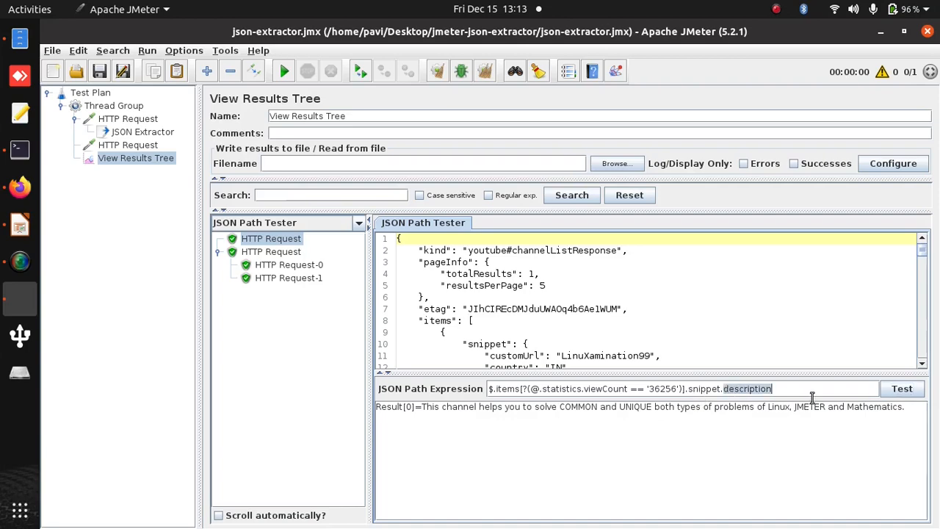
key("BackSpace")
key("BackSpace")
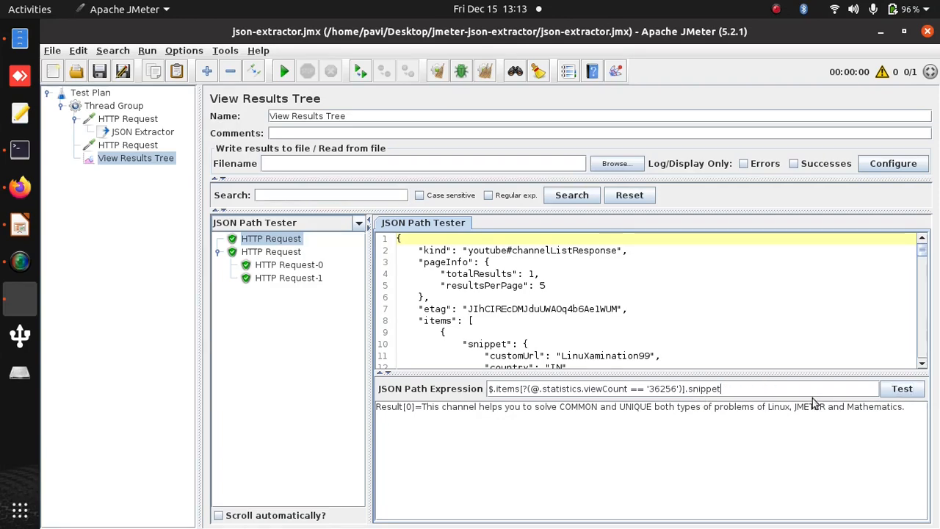
left_click(894, 388)
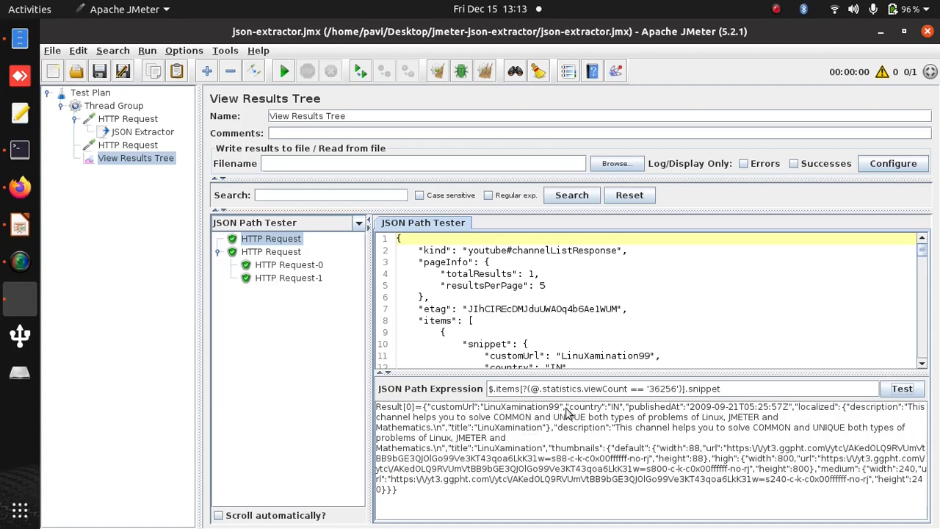
Step: Copy the customUrl key from the snippet result, append it as .customUrl to the expression and test it
double_click(453, 410)
key("ctrl+c")
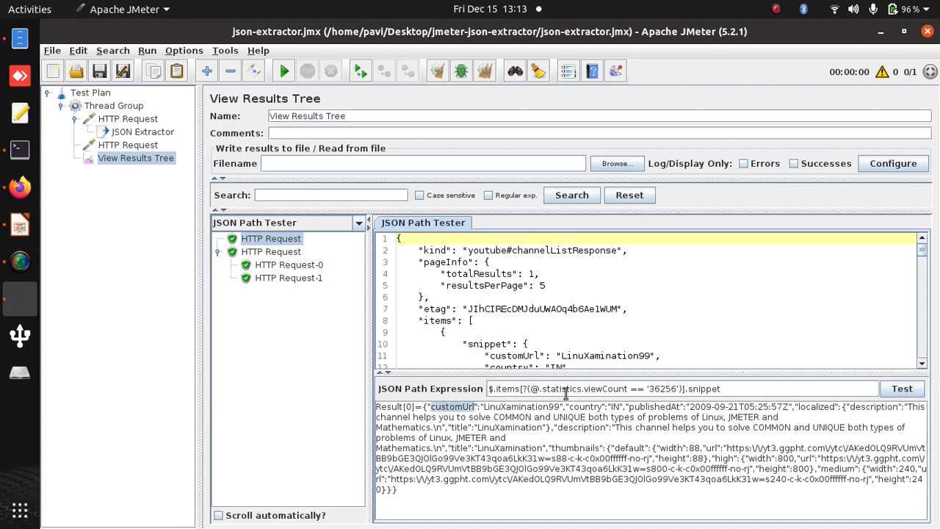
left_click(776, 388)
type(".")
key("ctrl+v")
left_click(902, 389)
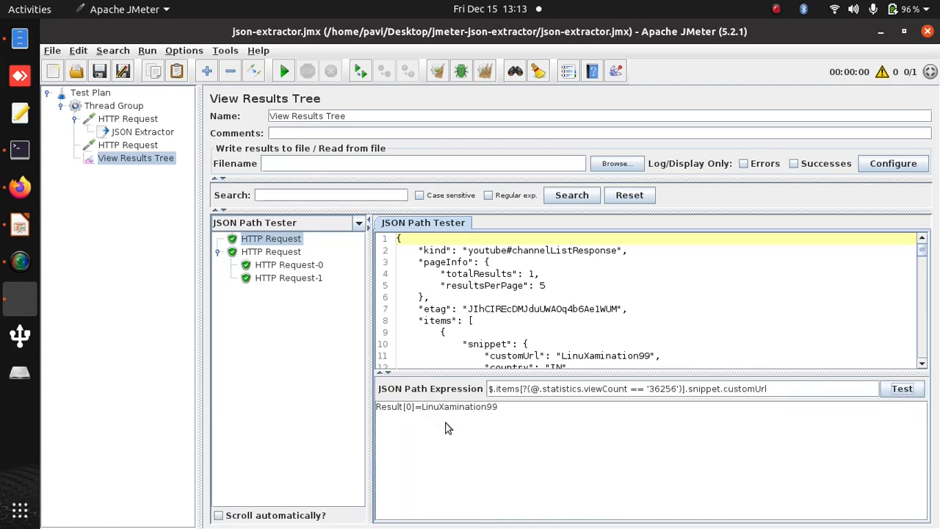
Step: Set the JSON Extractor's path expression to the tested $.items[?(@.statistics.viewCount == '36256')].snippet.customUrl
triple_click(596, 390)
key("ctrl+c")
left_click(114, 132)
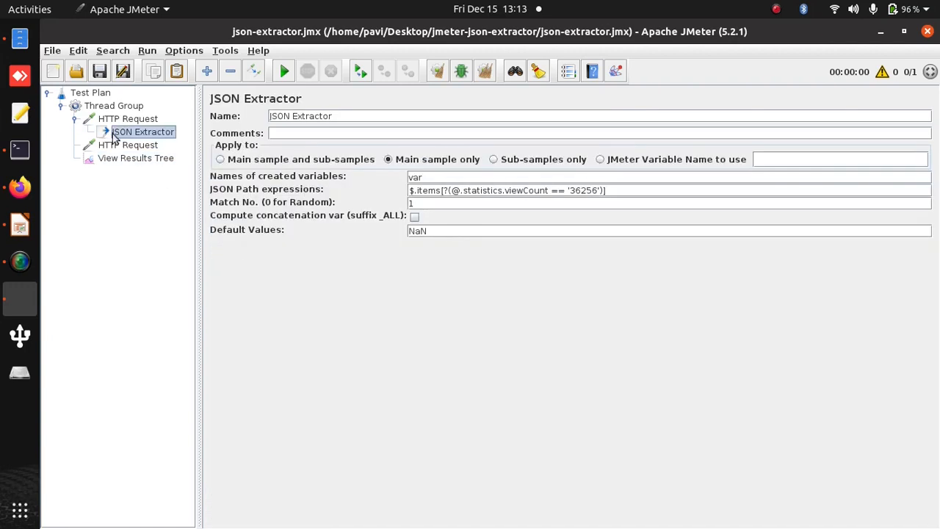
key("ctrl+a")
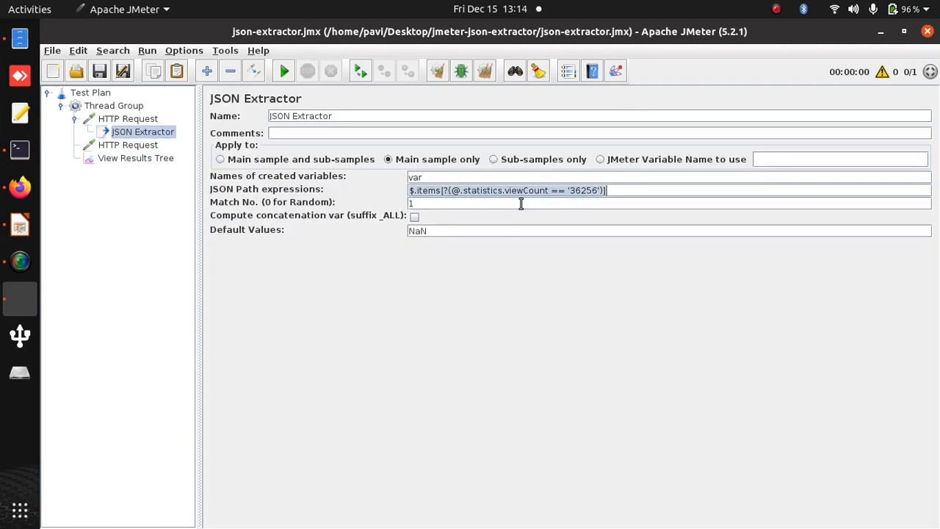
key("ctrl+v")
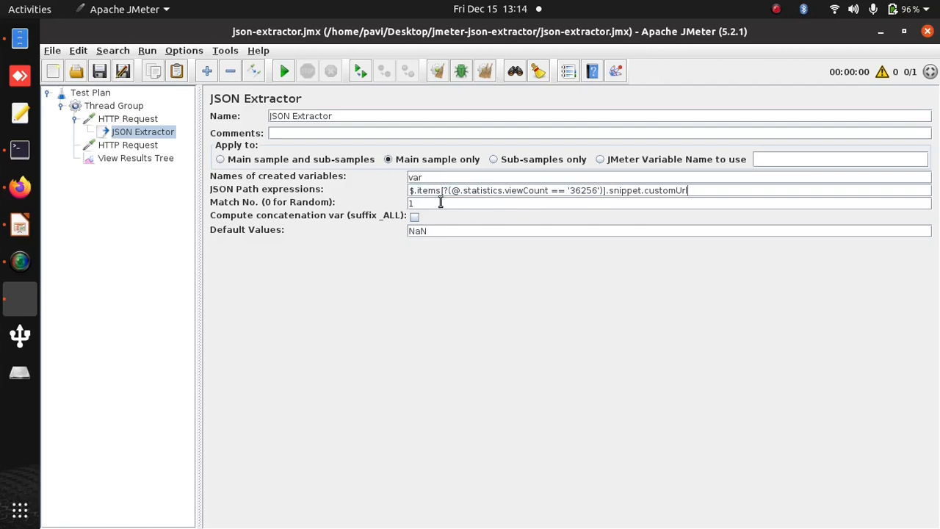
Step: Check the second HTTP Request's body for ${var}, clear all results and run the test plan
left_click(147, 145)
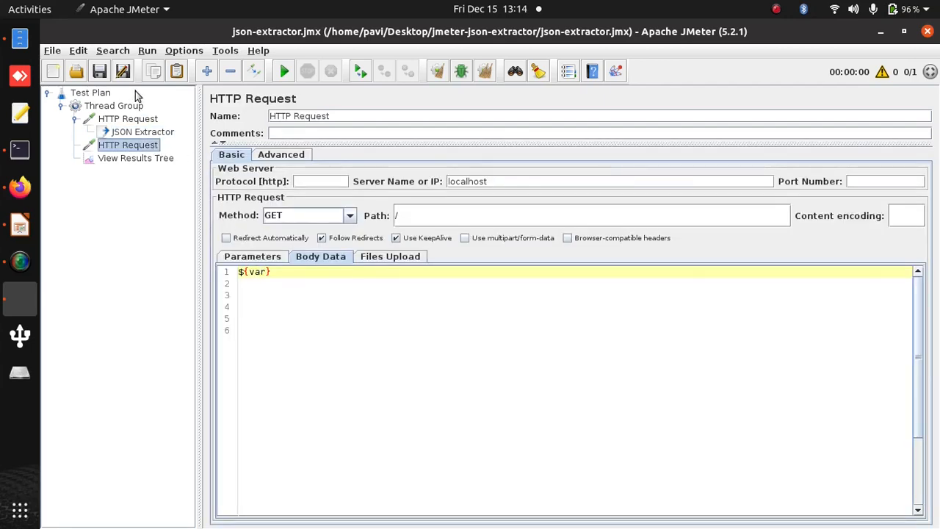
left_click(147, 50)
left_click(188, 242)
left_click(147, 50)
left_click(166, 65)
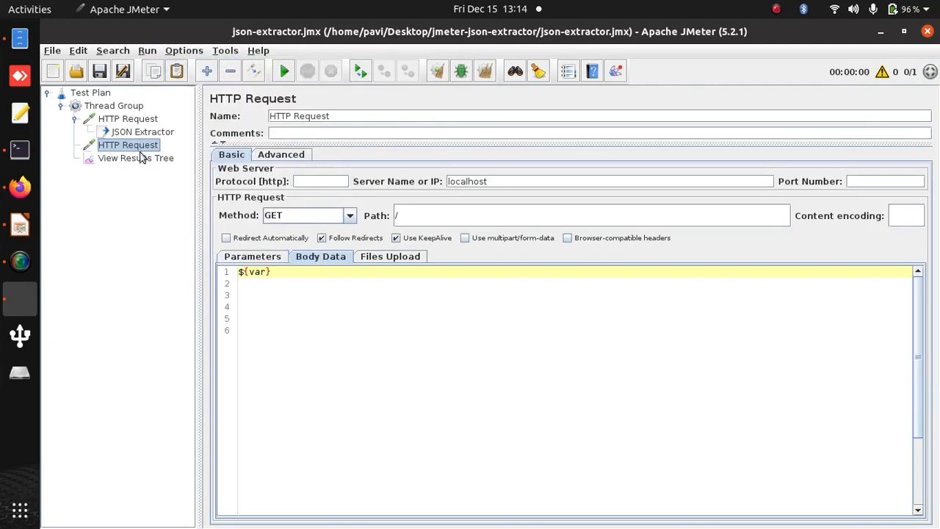
Step: Show HTTP Request-0's request body as text in the View Results Tree and check the extracted customUrl value
left_click(143, 158)
left_click(218, 251)
left_click(290, 265)
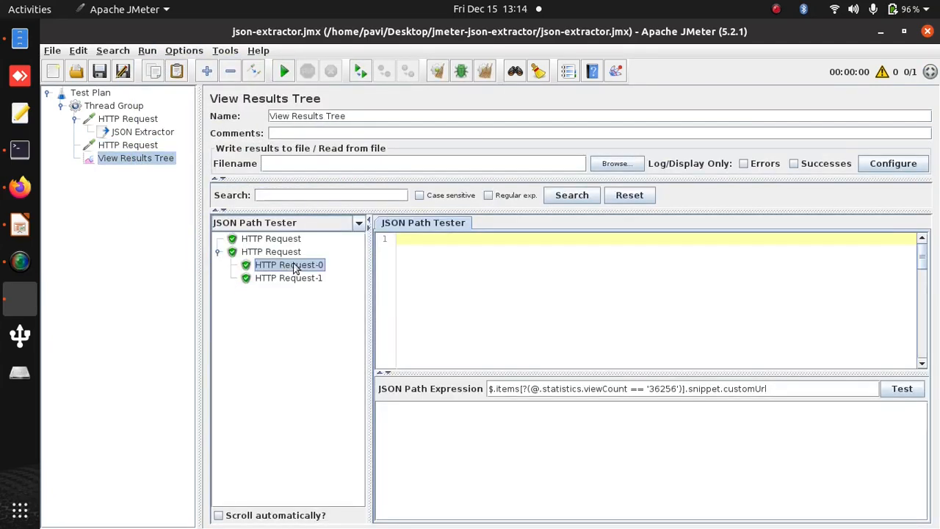
left_click(357, 224)
left_click(308, 239)
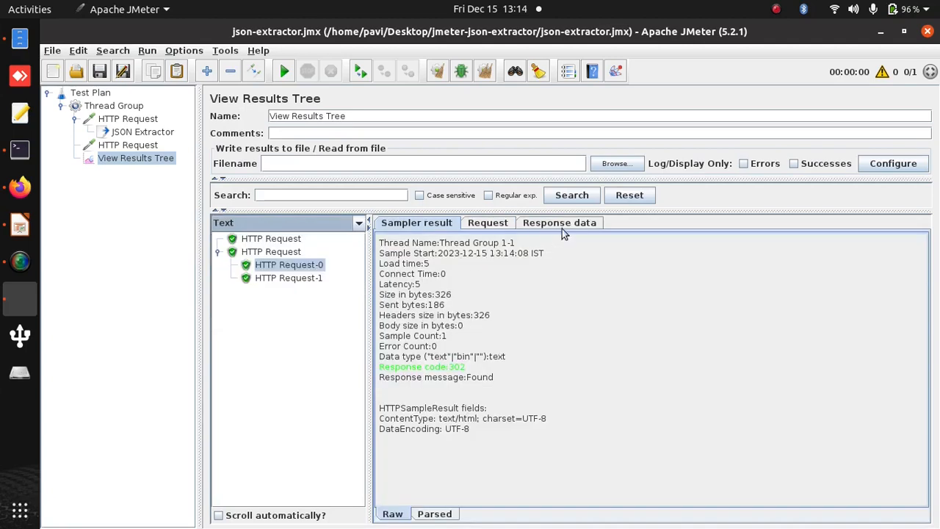
left_click(488, 223)
double_click(436, 315)
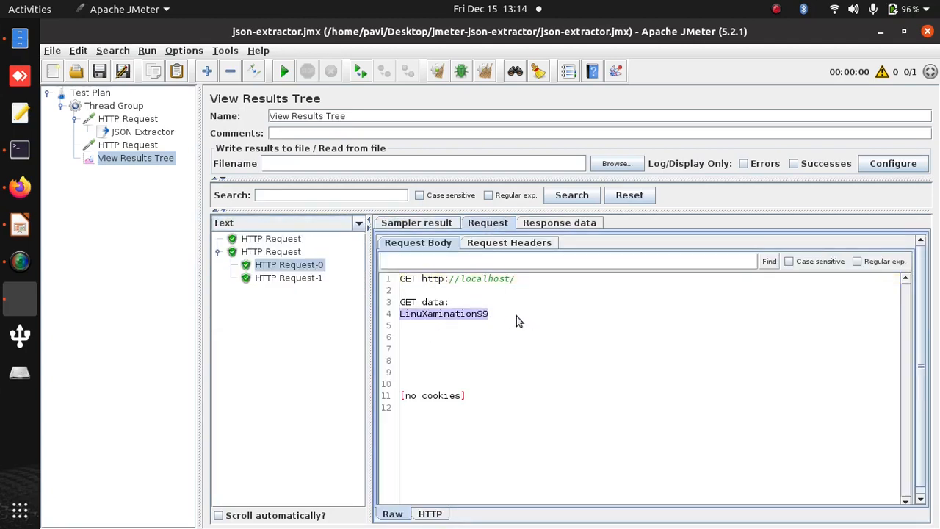